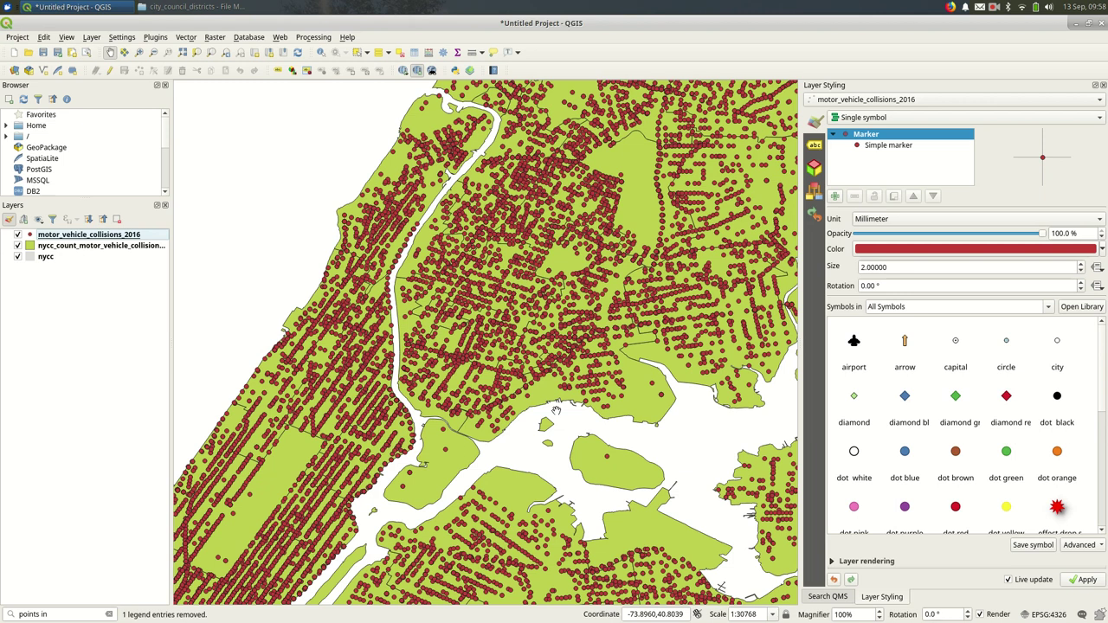
# Step: Open the collision points' attribute table and sort it by the NUMBER OF field
pyautogui.rightClick(59, 235)
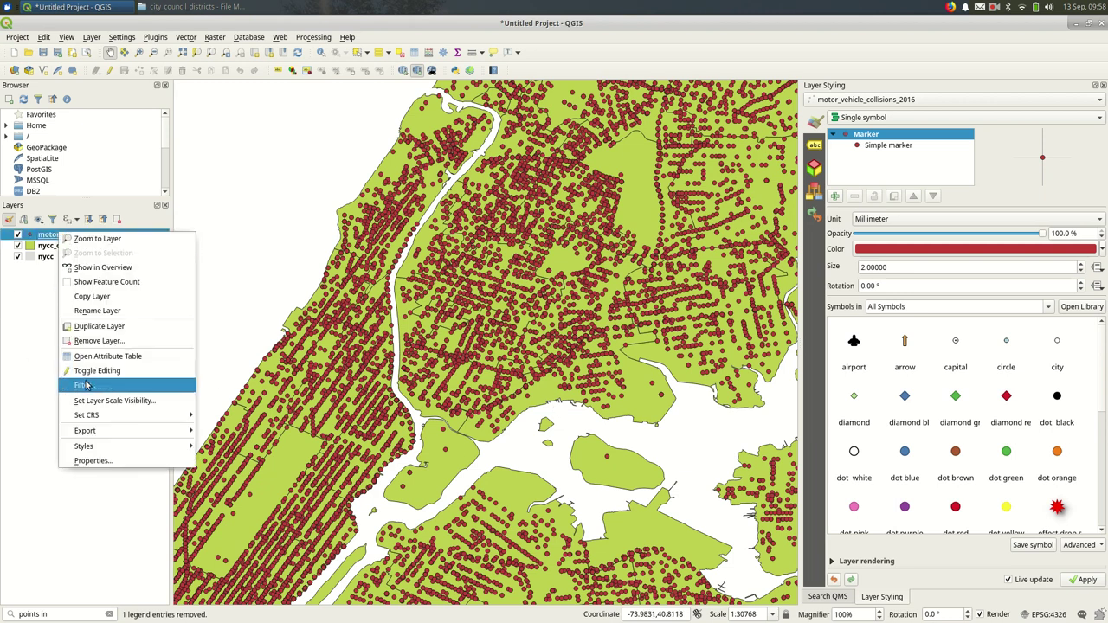
pyautogui.click(149, 358)
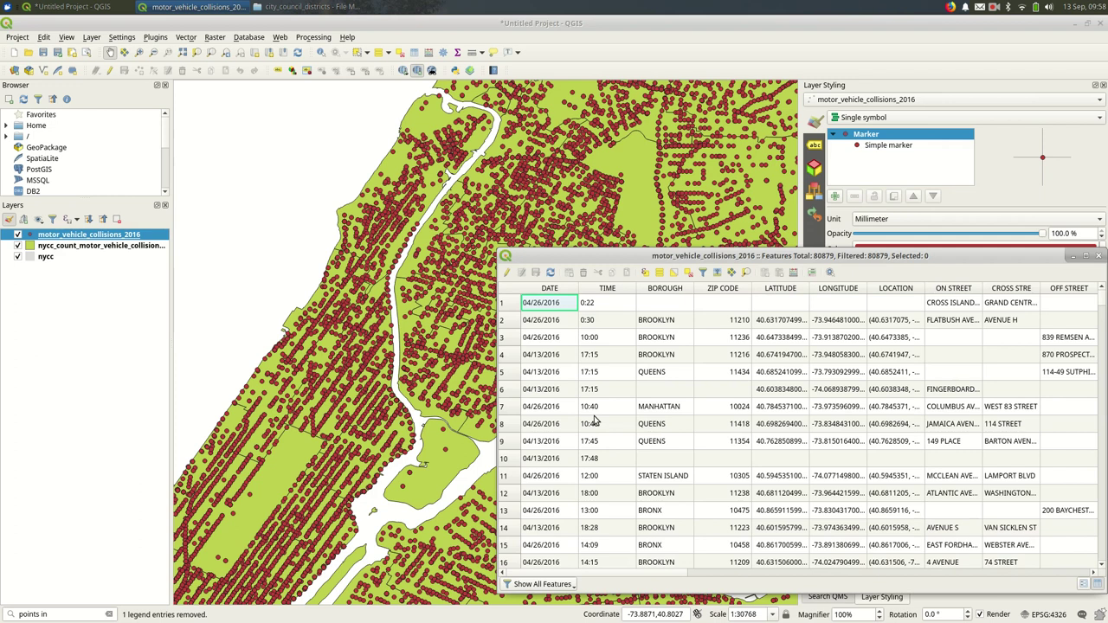
pyautogui.moveTo(714, 235); pyautogui.dragTo(465, 163)
pyautogui.hscroll(3, 351, 481)
pyautogui.hscroll(4, 407, 495)
pyautogui.click(498, 194)
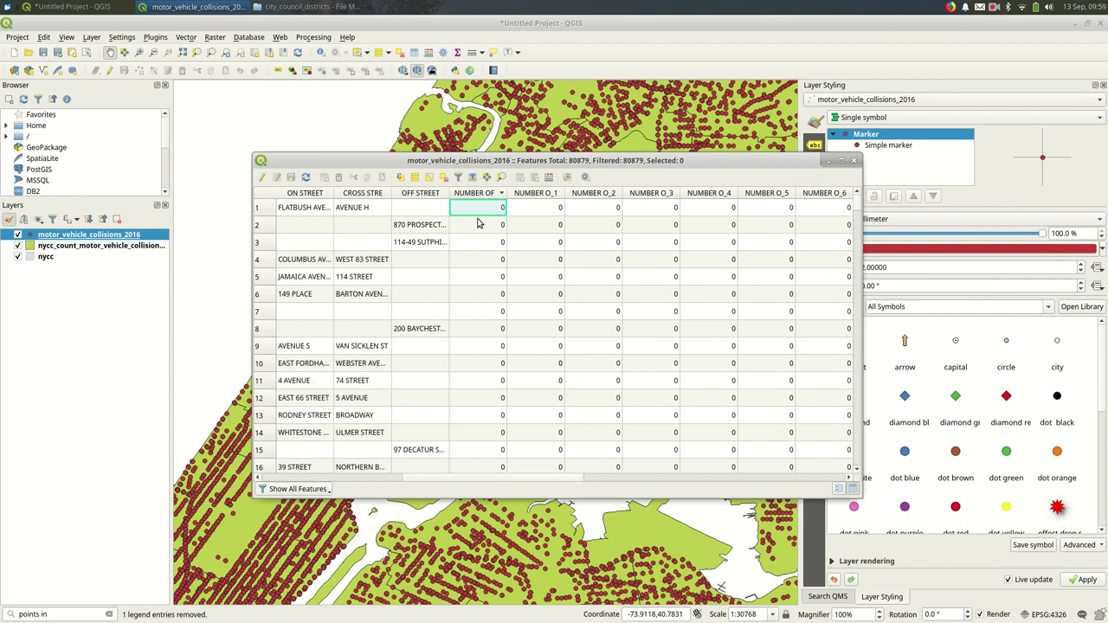
pyautogui.moveTo(560, 479); pyautogui.dragTo(506, 493)
pyautogui.click(853, 162)
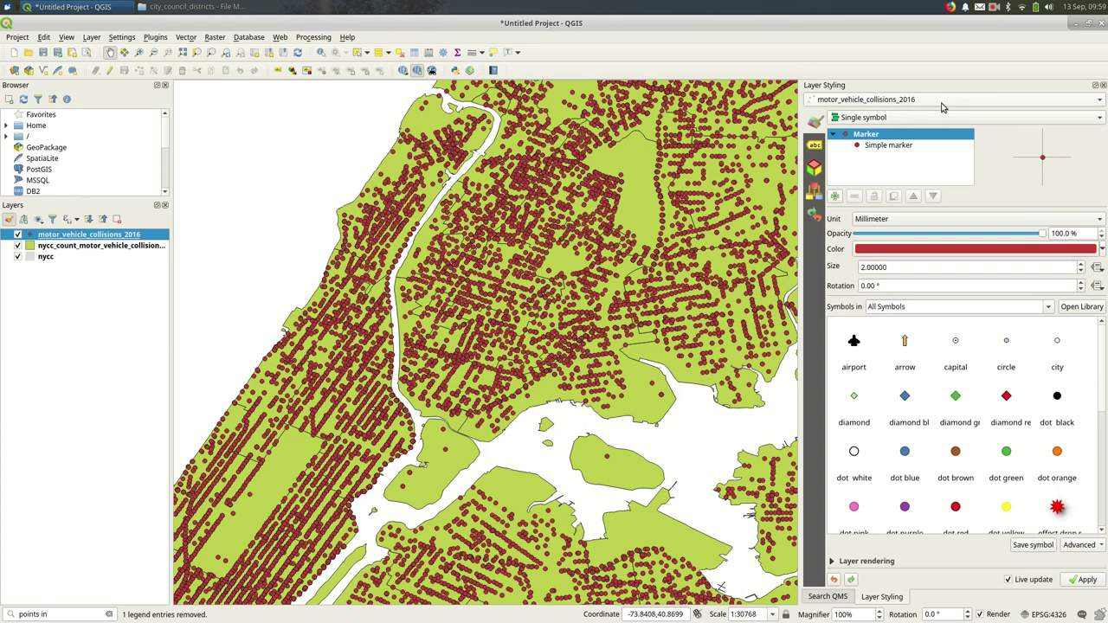
# Step: Switch the collision points to Graduated on NUMBER OF and classify into five classes
pyautogui.click(67, 38)
pyautogui.moveTo(93, 440)
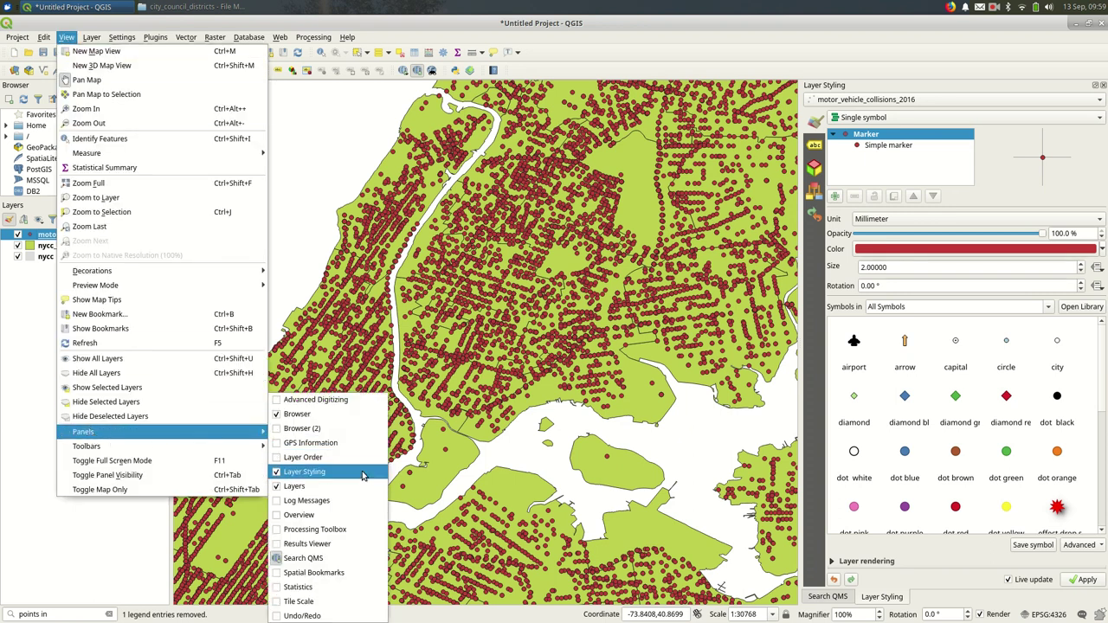
pyautogui.click(977, 180)
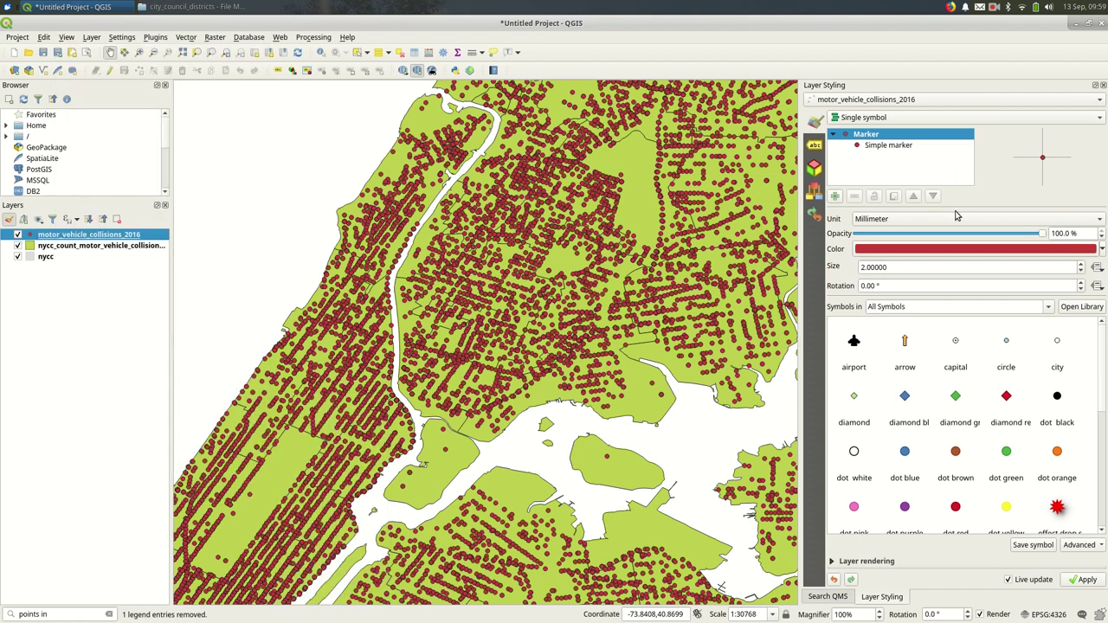
pyautogui.click(923, 120)
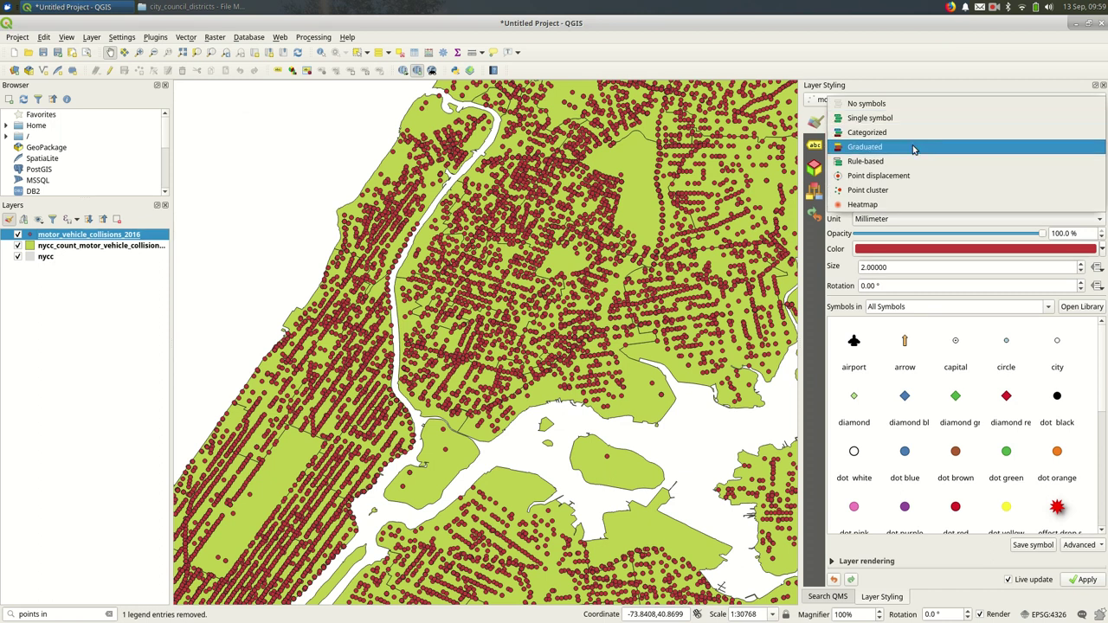
pyautogui.click(913, 150)
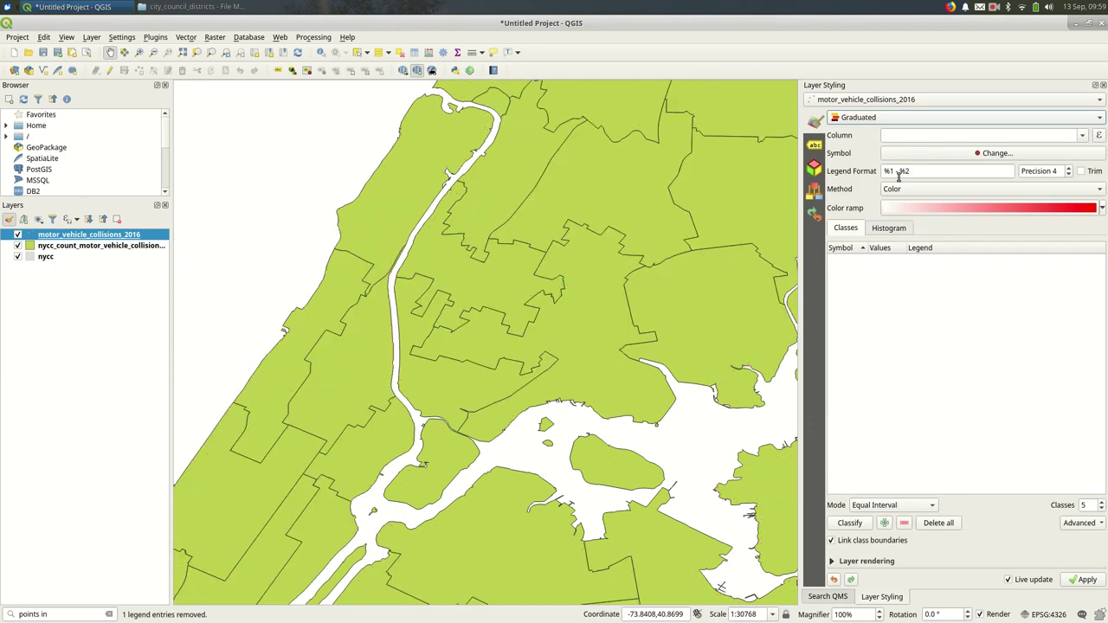
pyautogui.click(1082, 136)
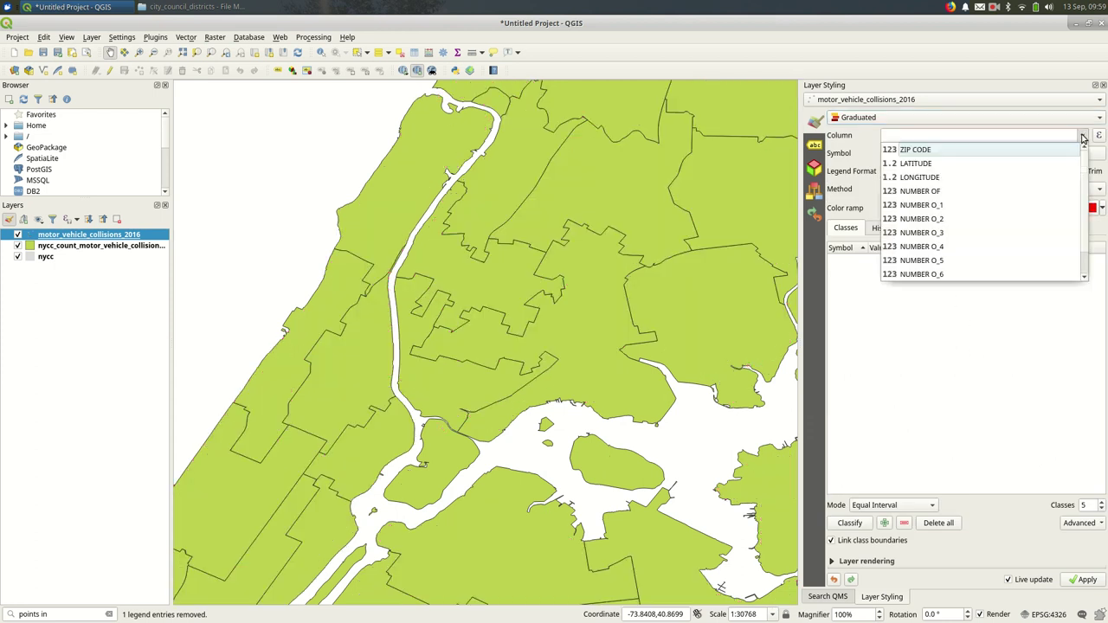
pyautogui.click(1016, 192)
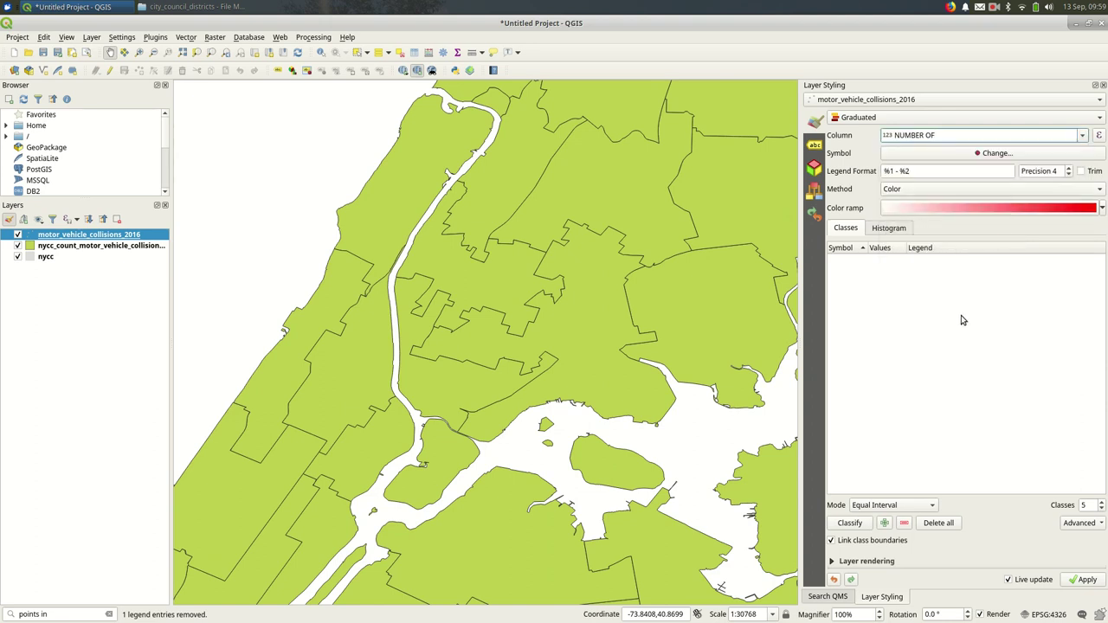
pyautogui.click(851, 523)
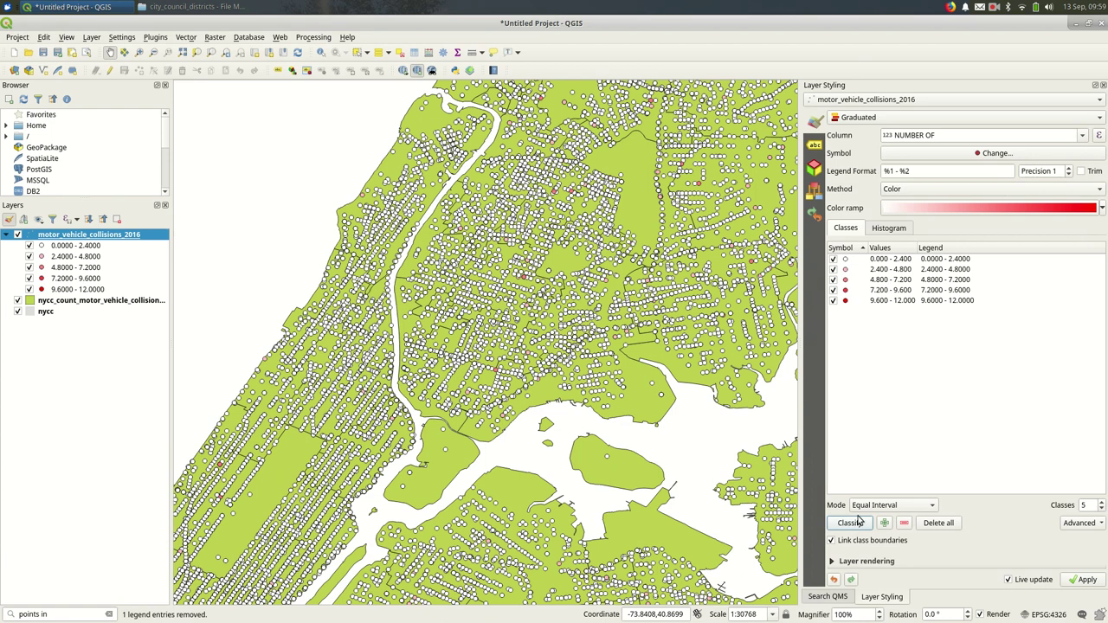
# Step: Inspect the 0–2.4, 2.4–4.8 and 9.6–12 class rows
pyautogui.click(847, 260)
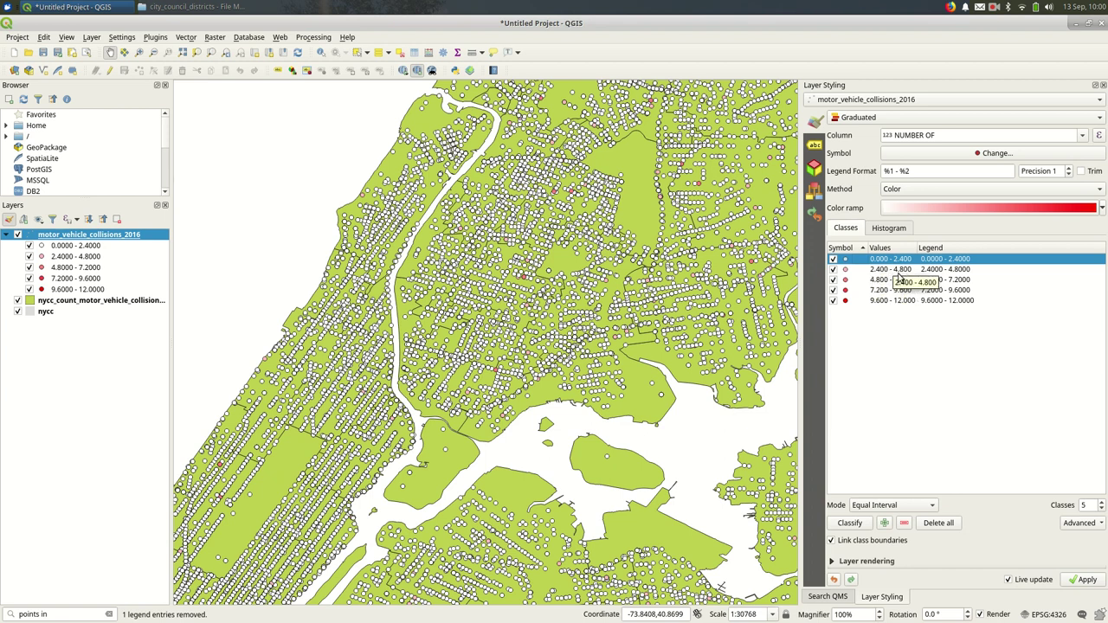
pyautogui.click(850, 270)
pyautogui.click(900, 304)
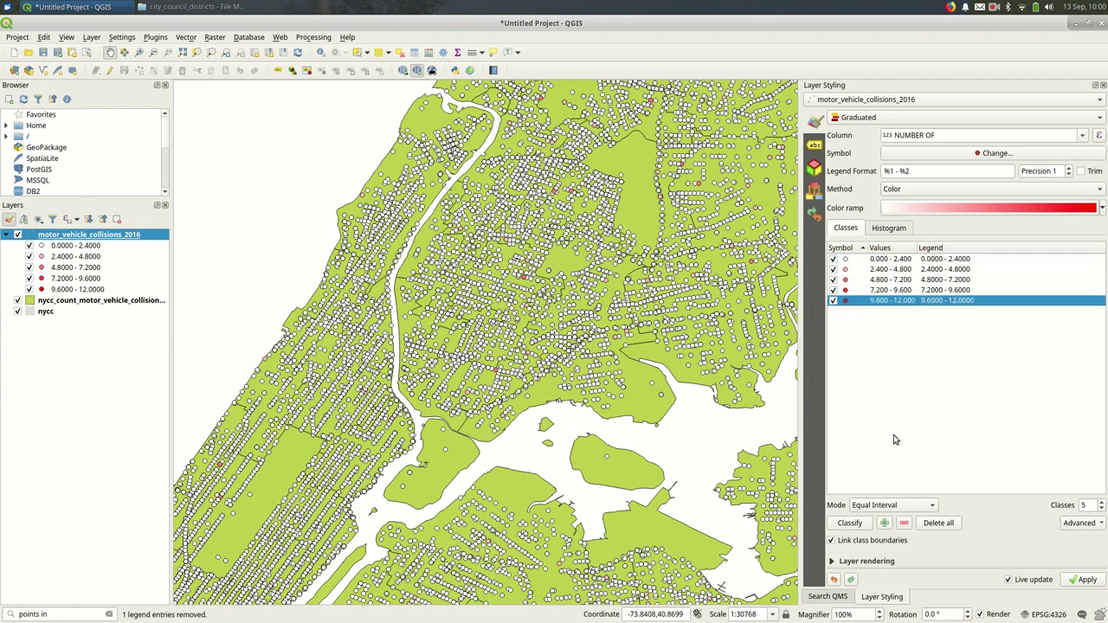
# Step: Set the first class's upper bound to 2 and the third class to 4–7
pyautogui.doubleClick(880, 262)
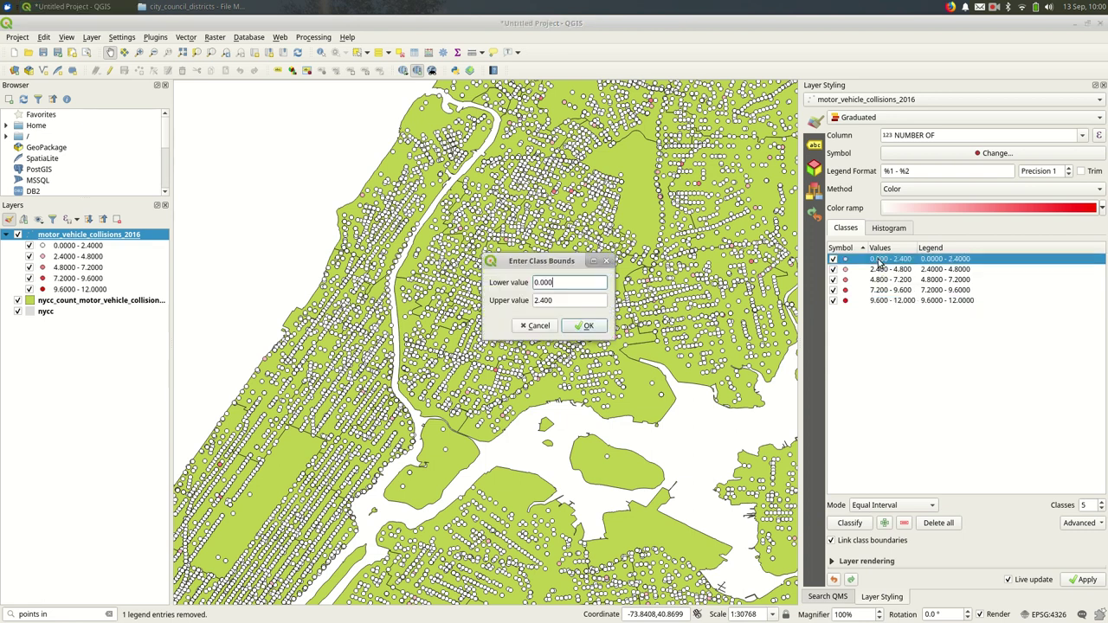
pyautogui.click(578, 299)
pyautogui.press('BackSpace')
pyautogui.press('BackSpace')
pyautogui.press('BackSpace')
pyautogui.press('BackSpace')
pyautogui.press('Return')
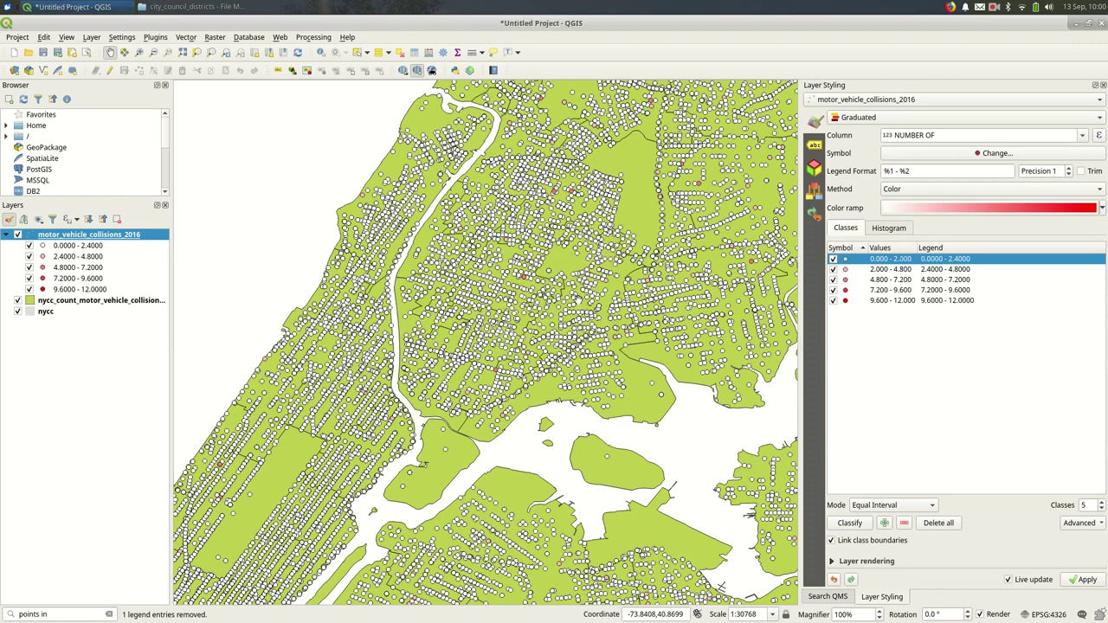
pyautogui.doubleClick(890, 279)
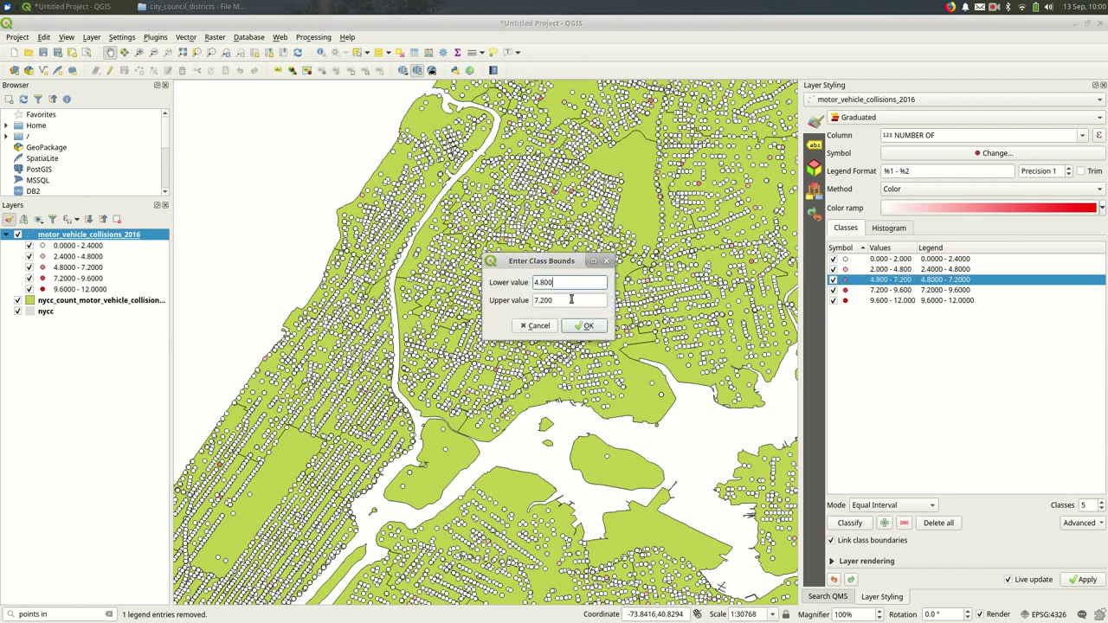
pyautogui.press('BackSpace')
pyautogui.press('BackSpace')
pyautogui.press('BackSpace')
pyautogui.press('BackSpace')
pyautogui.press('Tab')
pyautogui.click(571, 299)
pyautogui.press('BackSpace')
pyautogui.press('BackSpace')
pyautogui.press('BackSpace')
pyautogui.press('Return')
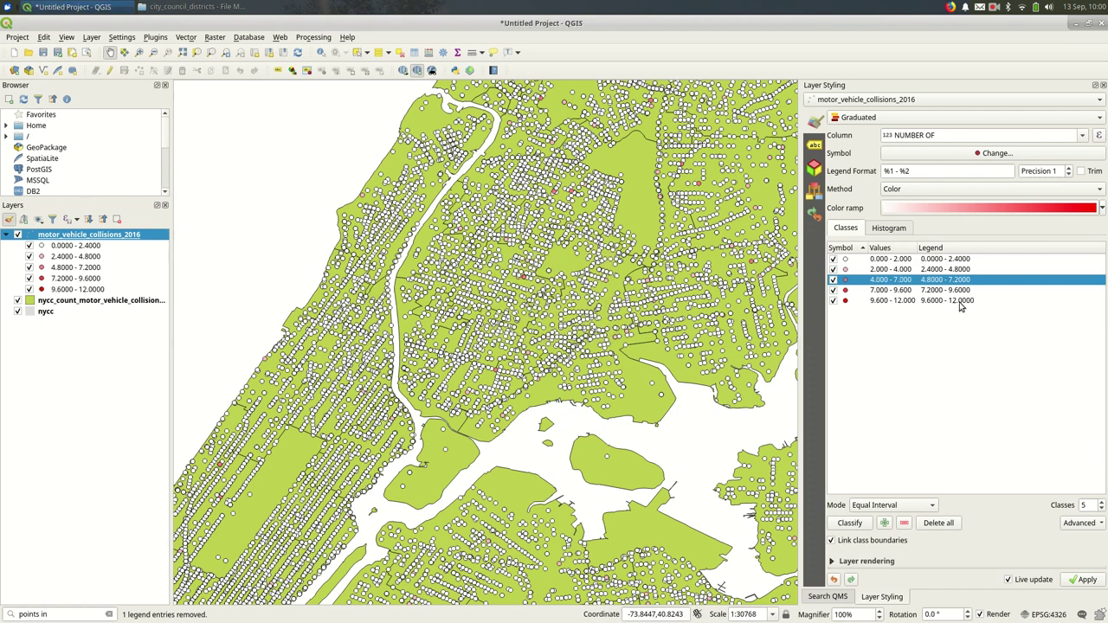
# Step: Select the 0–2 and 2–4 classes and move to the legend precision setting
pyautogui.click(920, 270)
pyautogui.click(937, 260)
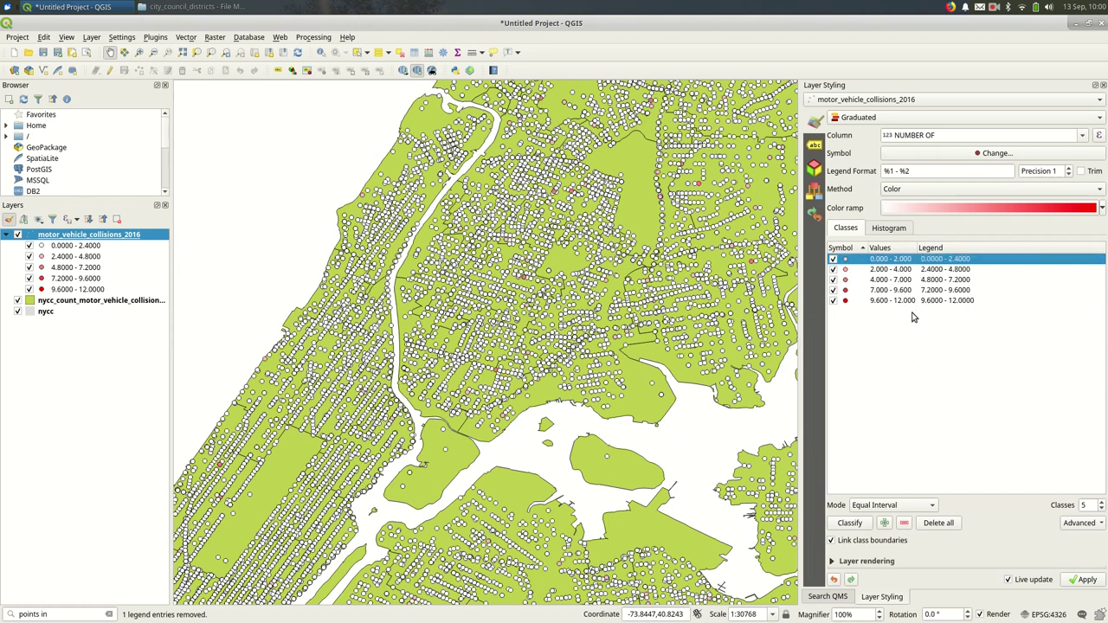
pyautogui.click(957, 168)
pyautogui.press('Tab')
pyautogui.press('Tab')
pyautogui.press('Tab')
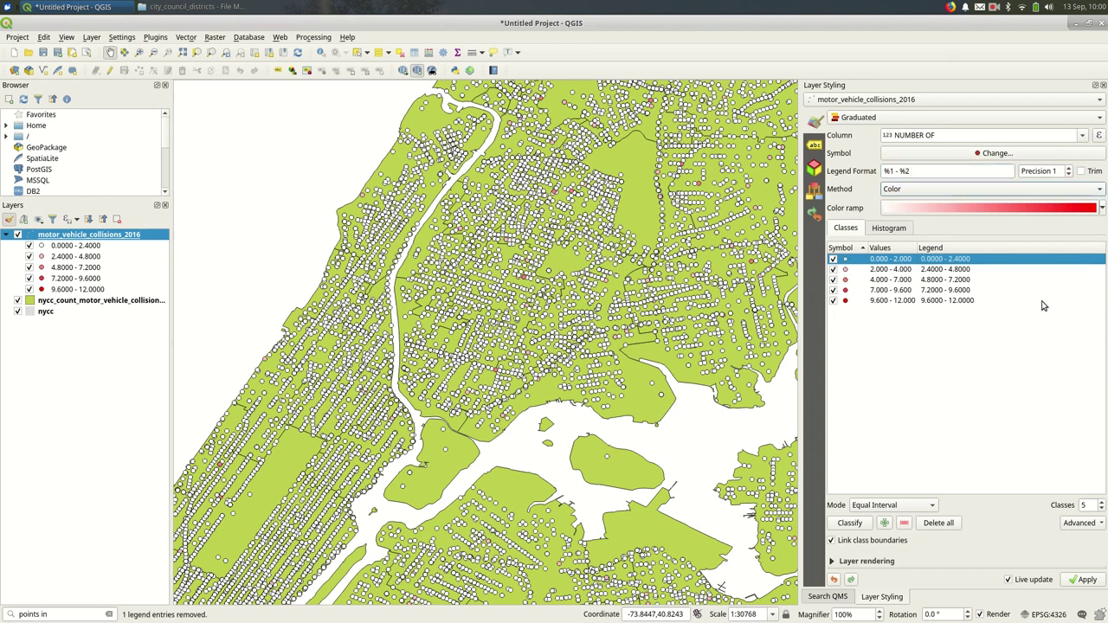
# Step: Turn on Trim so the legend labels drop trailing zeros
pyautogui.click(1083, 171)
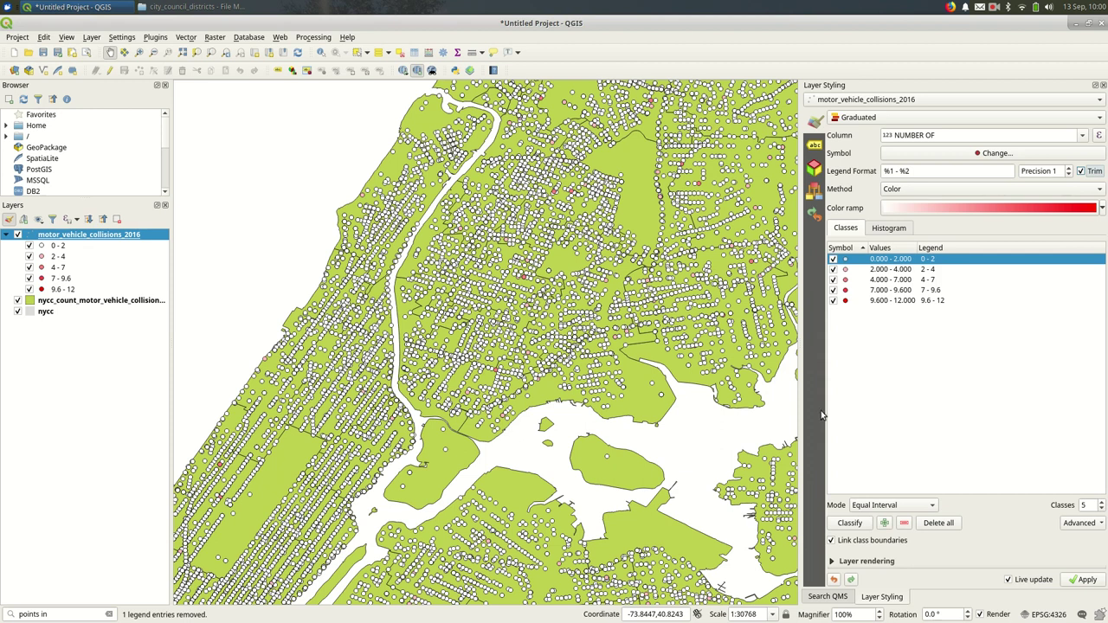
pyautogui.click(1080, 171)
pyautogui.click(1080, 171)
# Step: Zoom the map out to view all of NYC
pyautogui.scroll(1, 561, 243)
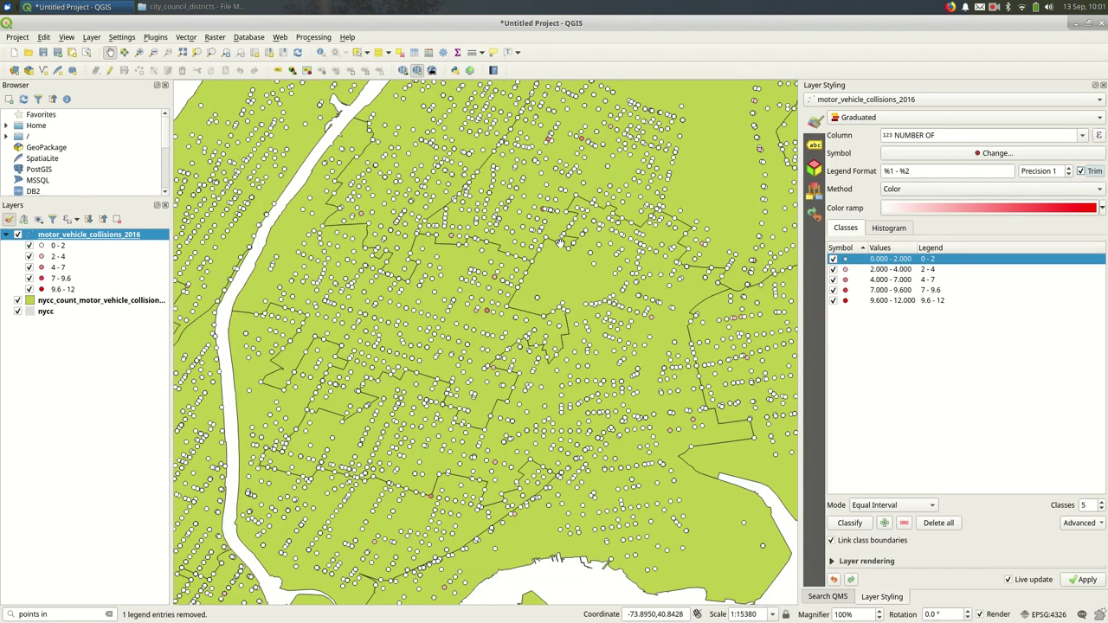
pyautogui.scroll(-1, 563, 241)
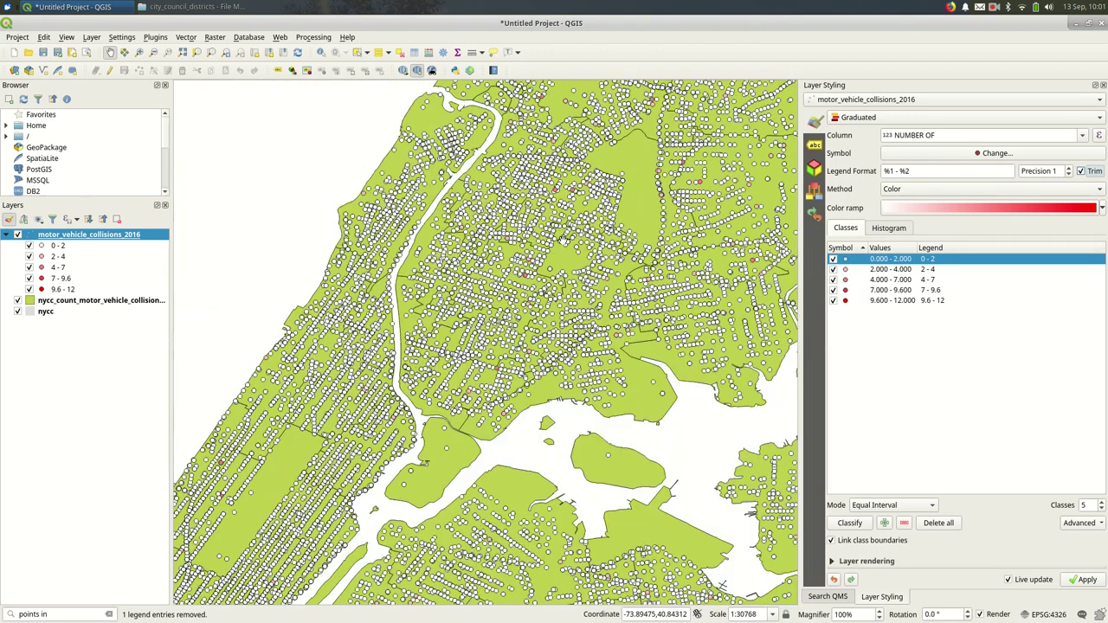
pyautogui.scroll(-1, 563, 241)
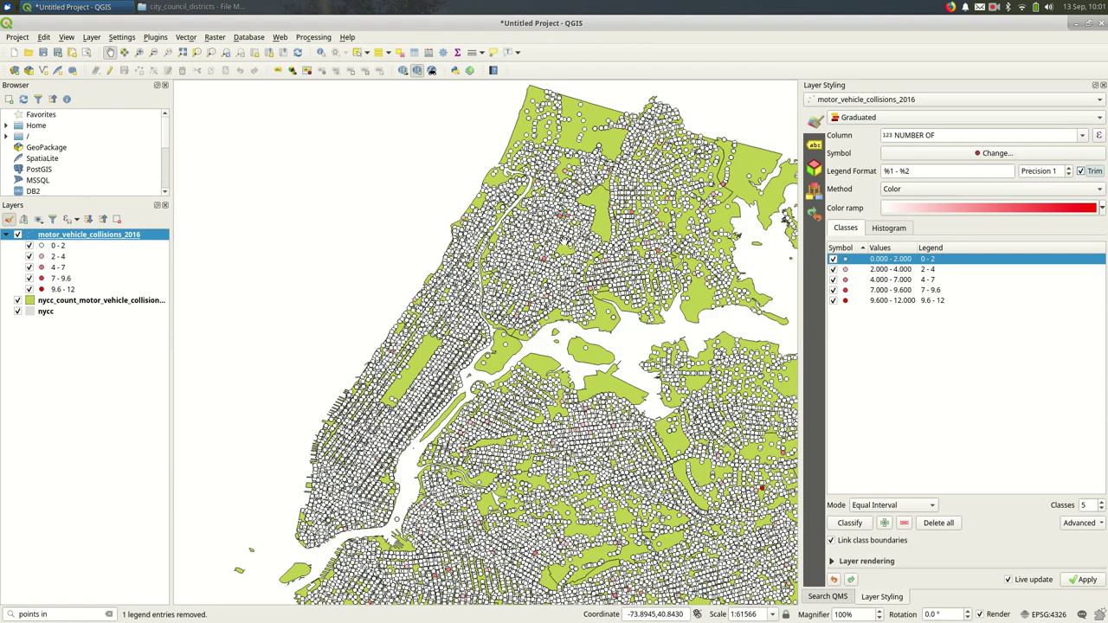
pyautogui.scroll(-1, 563, 241)
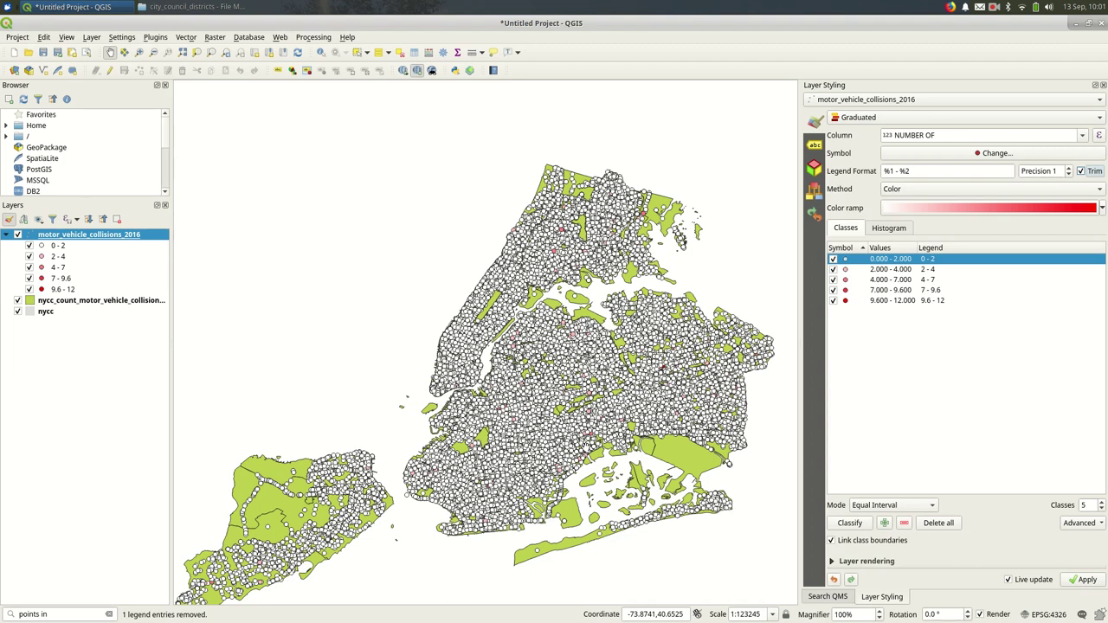
# Step: Set the simple marker's stroke style to No Pen and its size to 0.4 mm
pyautogui.doubleClick(848, 261)
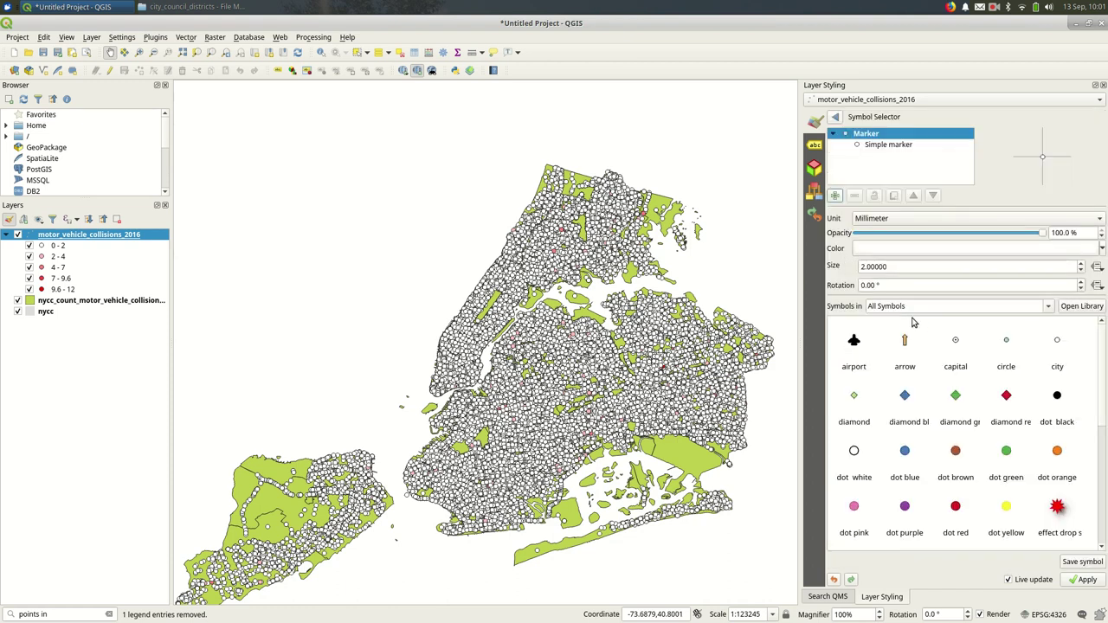
pyautogui.scroll(-2, 915, 266)
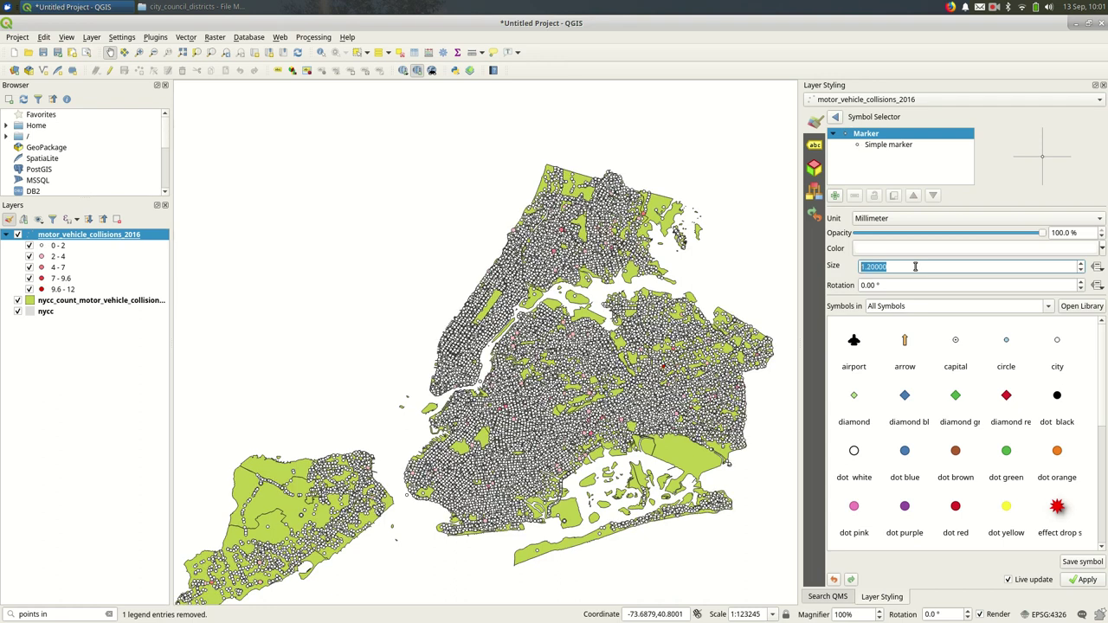
pyautogui.click(887, 145)
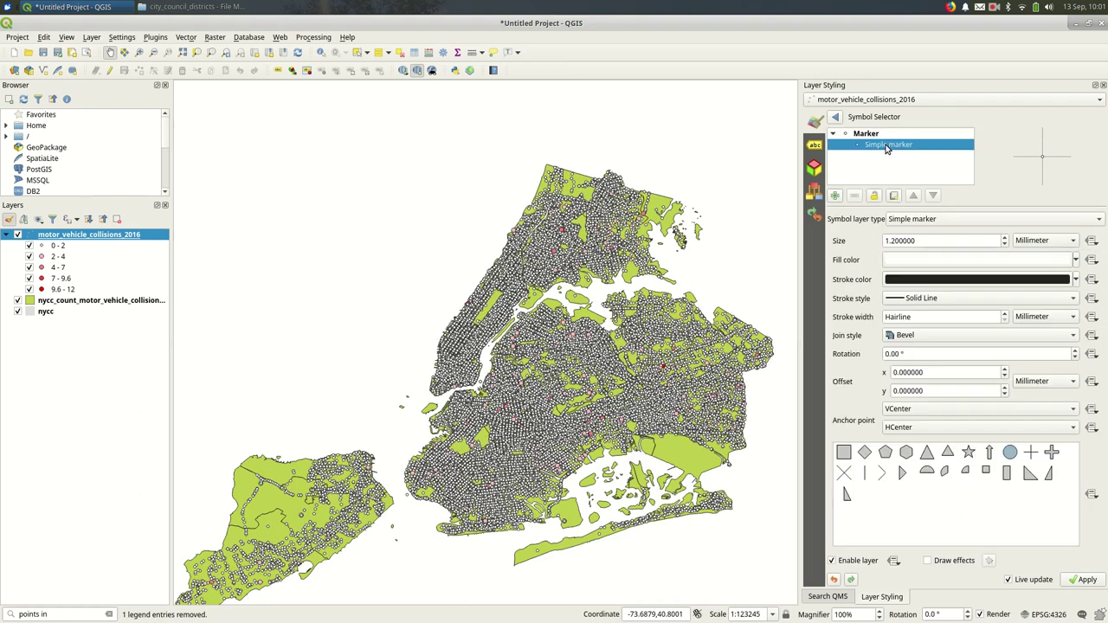
pyautogui.click(923, 301)
pyautogui.click(926, 314)
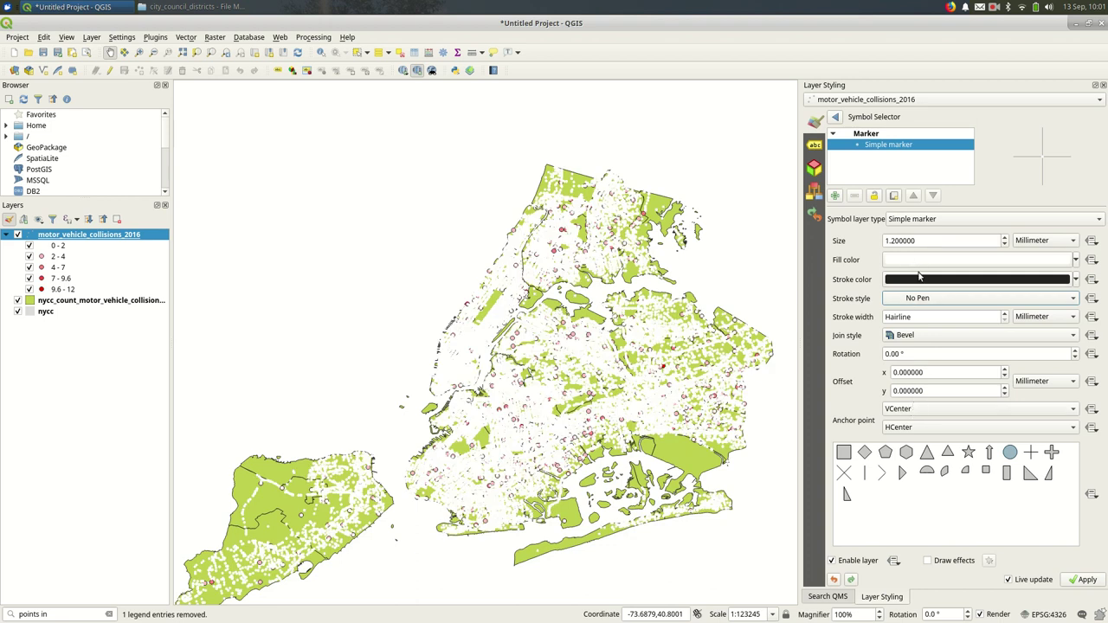
pyautogui.click(907, 244)
pyautogui.doubleClick(908, 243)
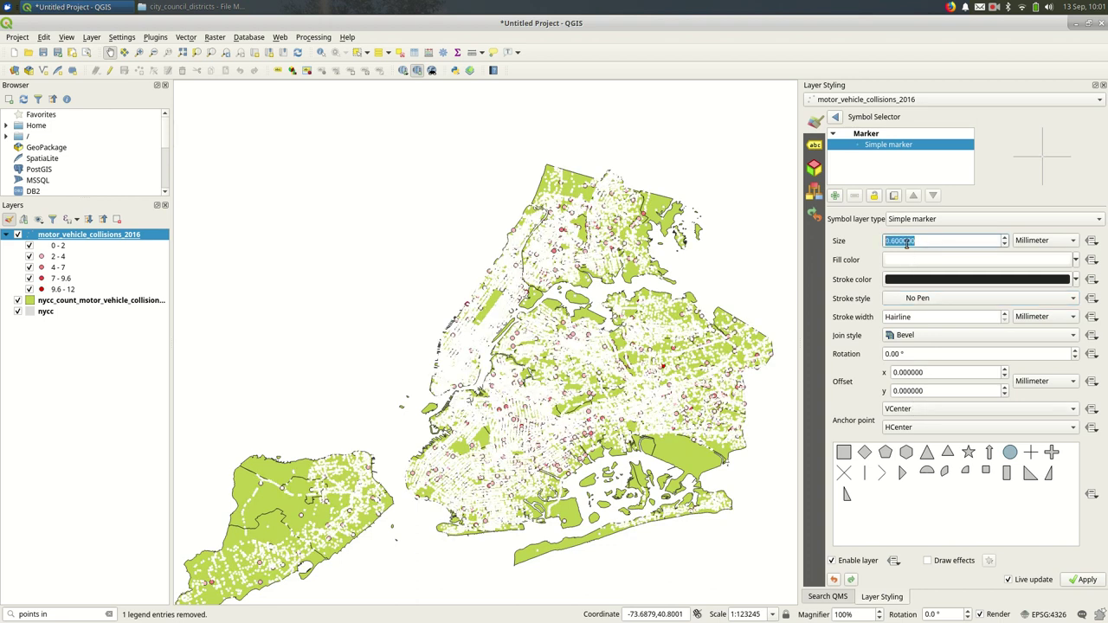
pyautogui.scroll(-1, 907, 244)
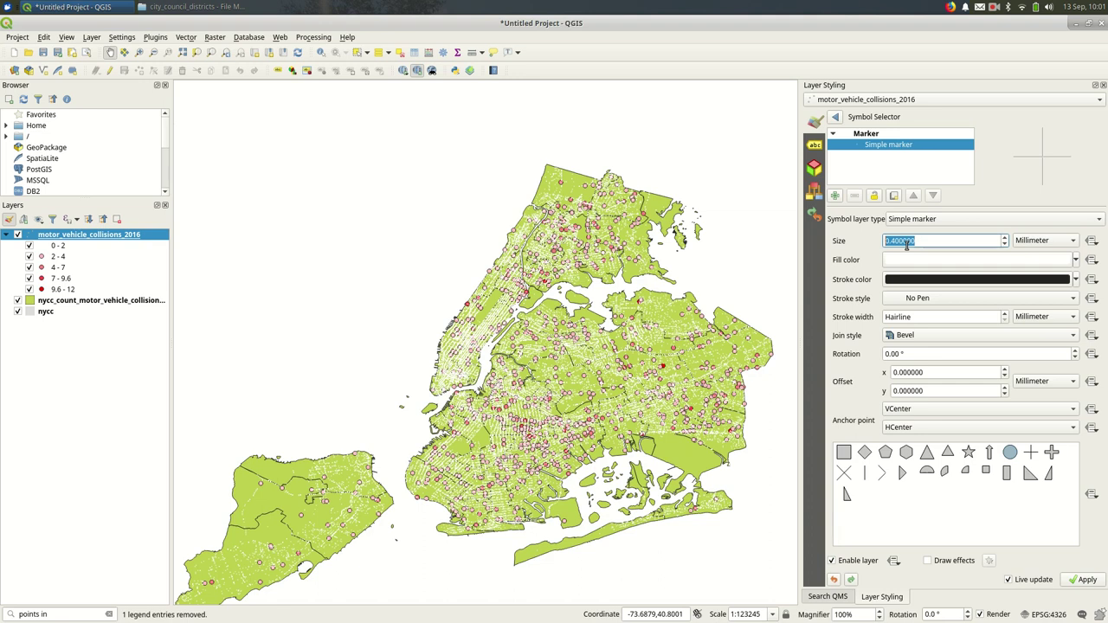
pyautogui.click(836, 117)
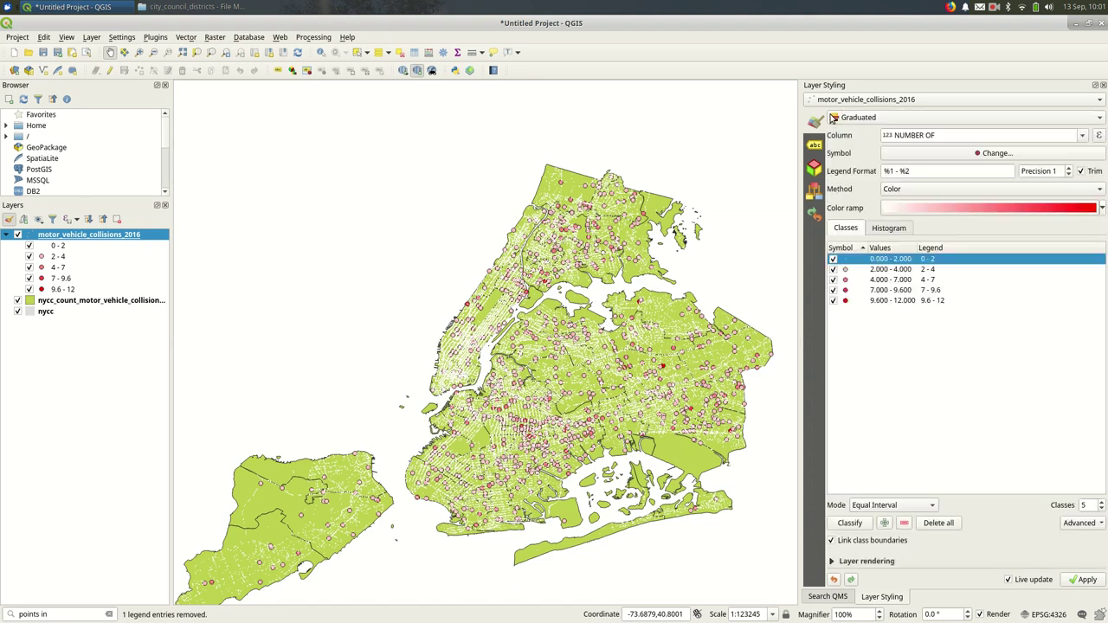
# Step: Change the graduated method from Color to Size, scaling markers from 1 to 8 mm
pyautogui.click(922, 410)
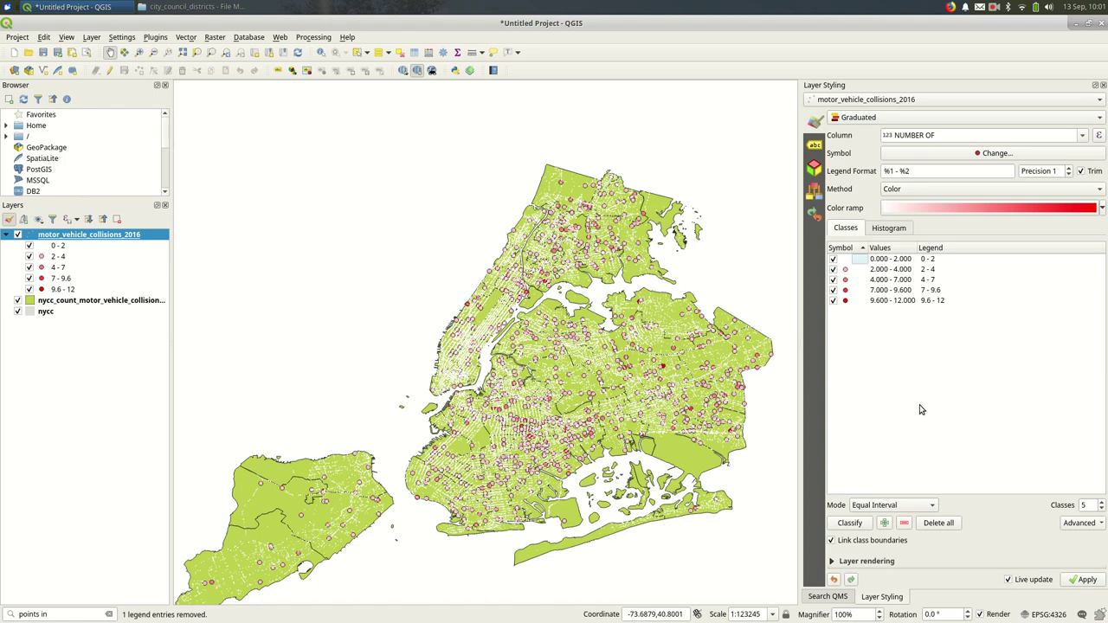
pyautogui.click(963, 136)
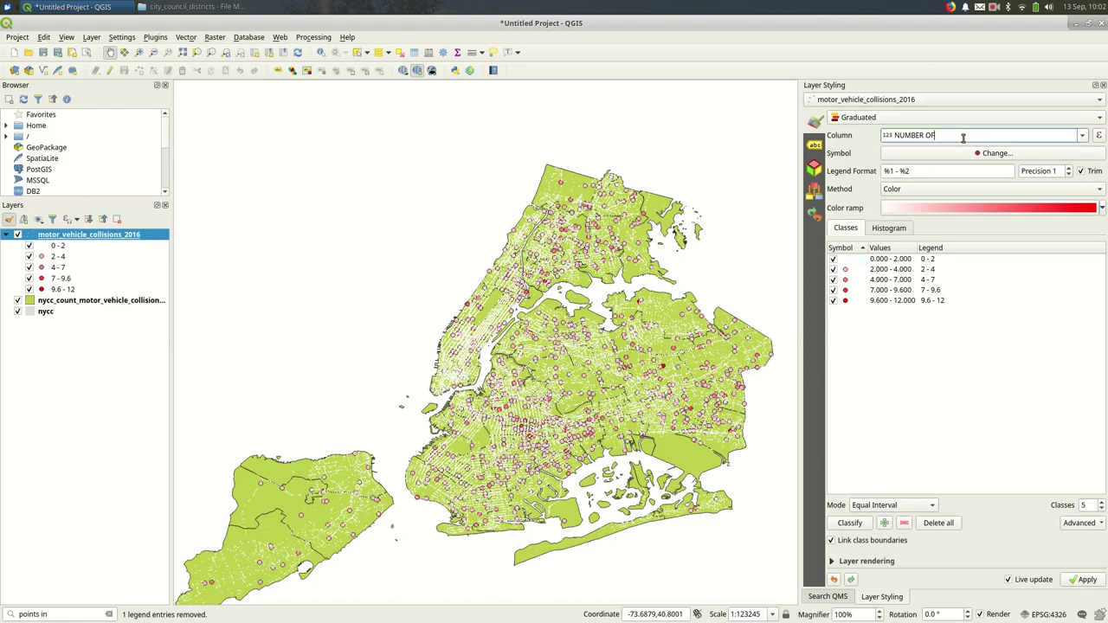
pyautogui.click(922, 192)
pyautogui.click(920, 204)
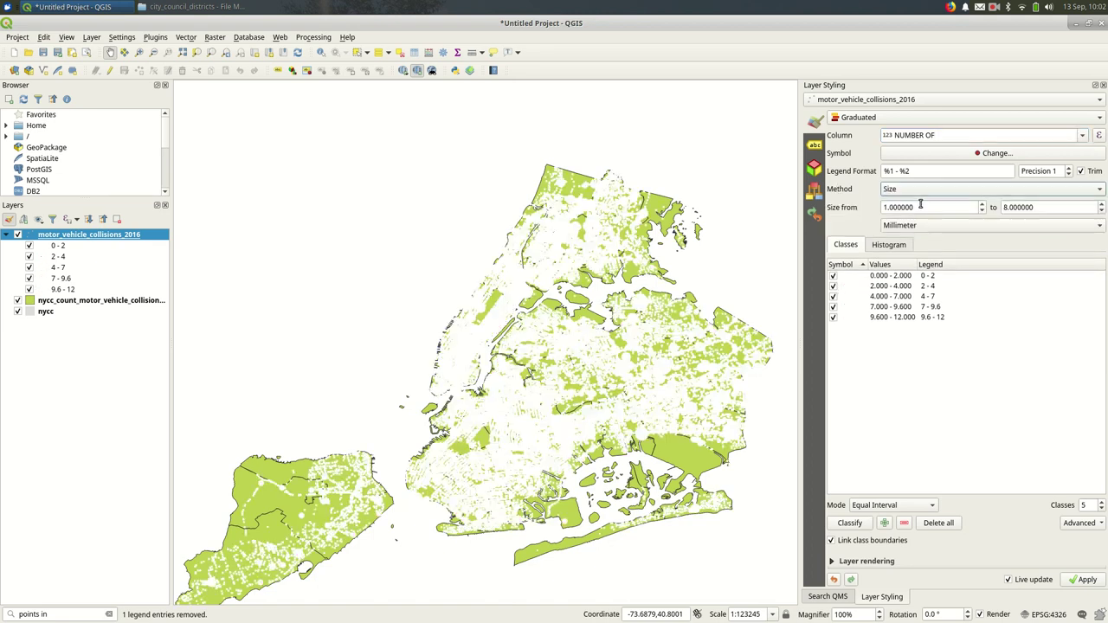
# Step: Reclassify into equal intervals 0–2.4 through 9.6–12 and zoom into Manhattan
pyautogui.click(863, 524)
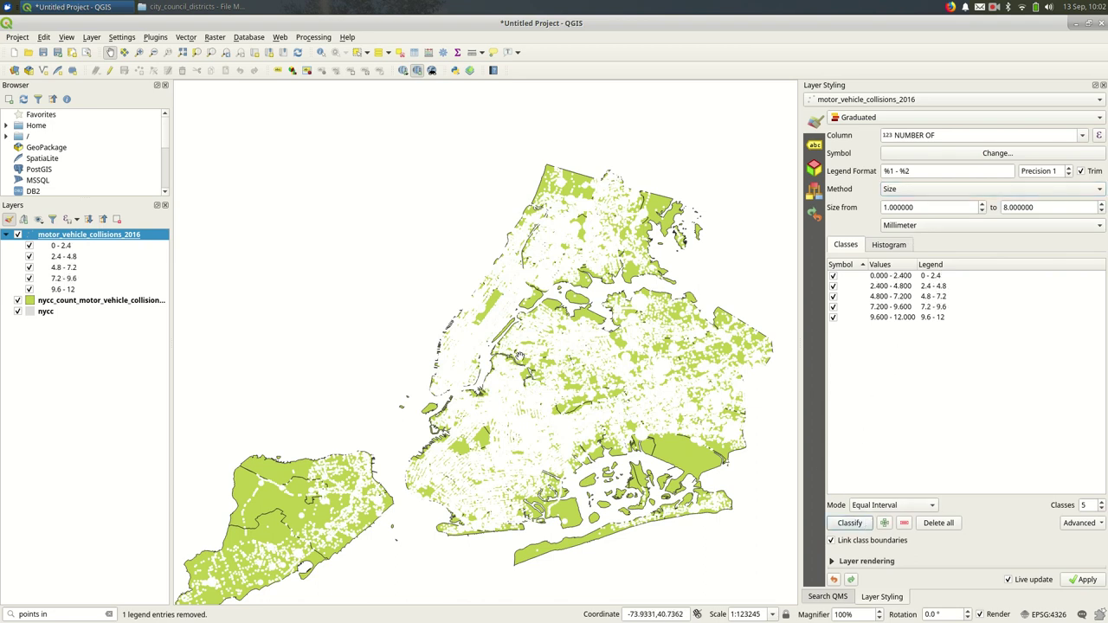
pyautogui.scroll(2, 520, 356)
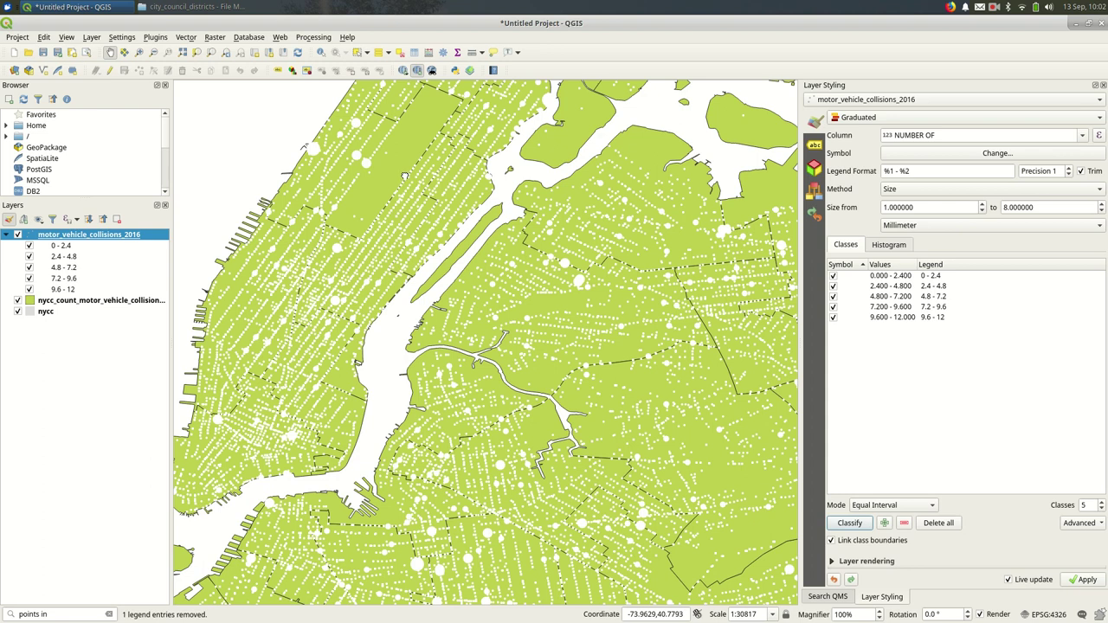
pyautogui.scroll(1, 406, 177)
pyautogui.scroll(1, 422, 216)
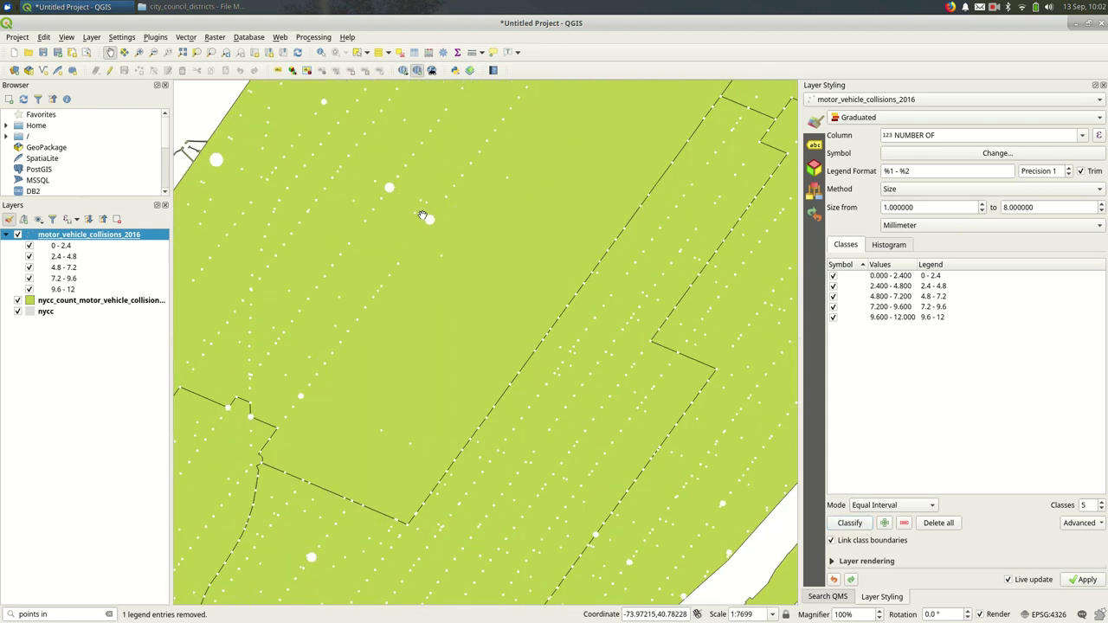
pyautogui.scroll(1, 422, 216)
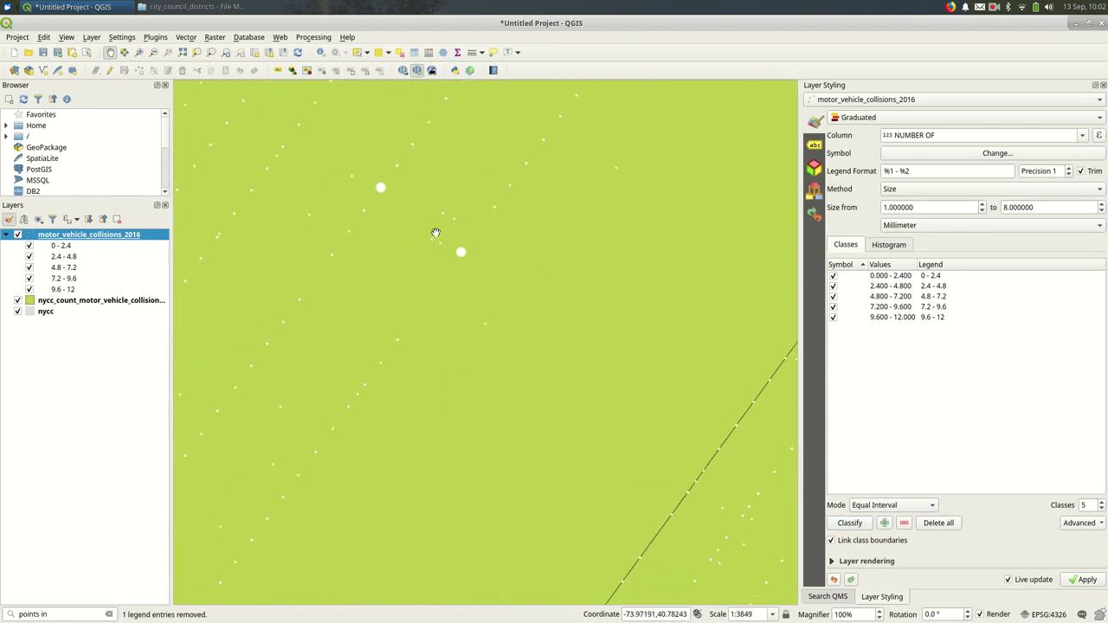
# Step: Identify collision points near Central Park West with the Identify Features tool
pyautogui.click(320, 54)
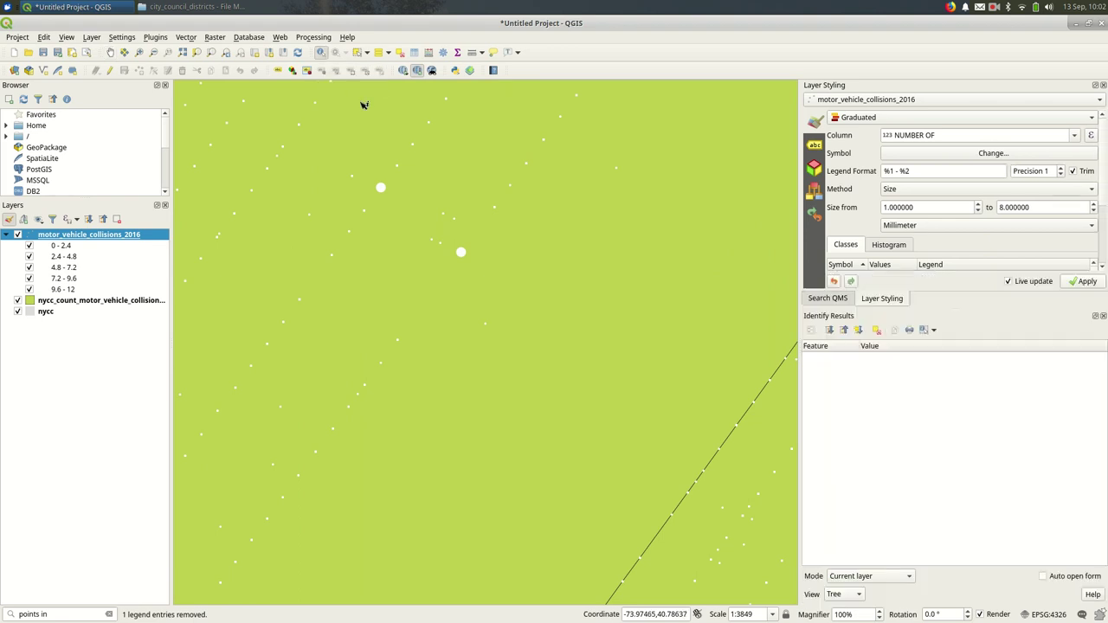
pyautogui.click(385, 188)
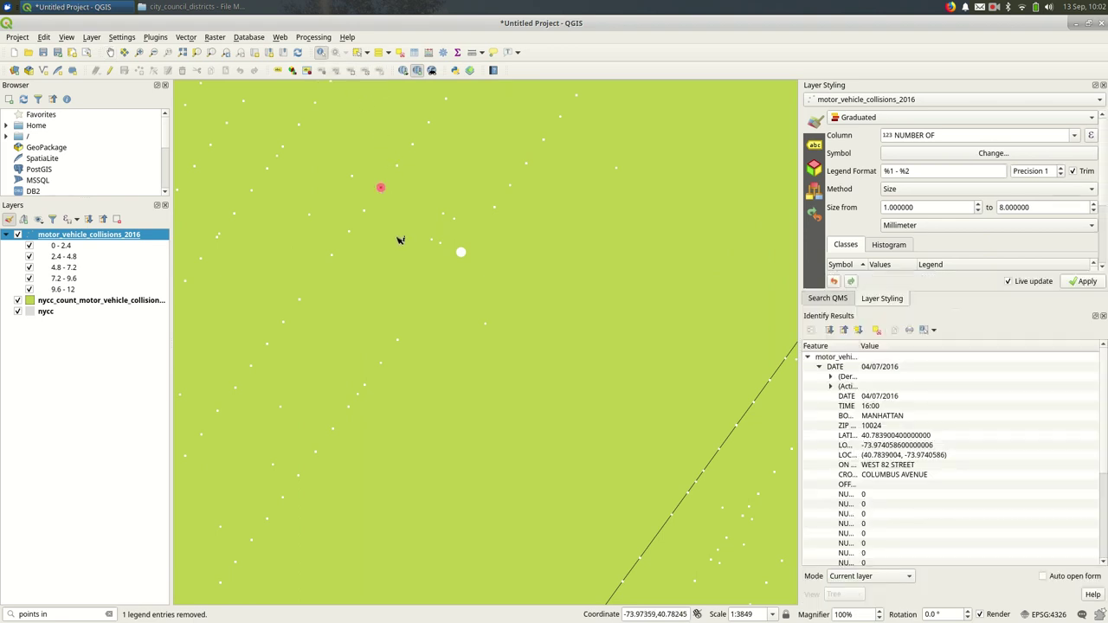
pyautogui.click(460, 254)
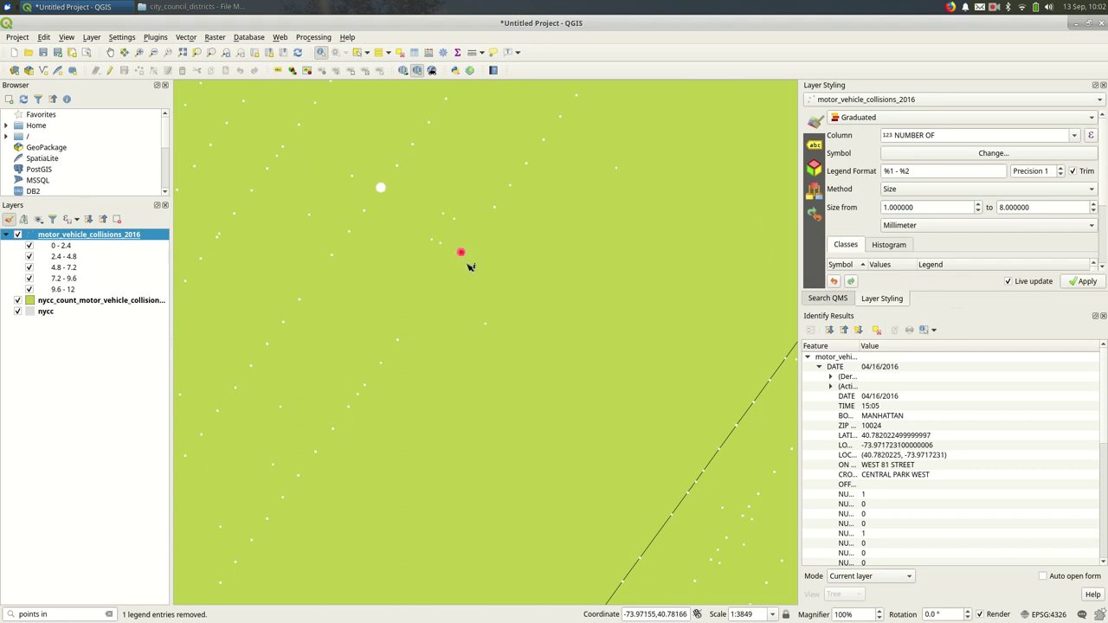
pyautogui.scroll(1, 465, 259)
pyautogui.scroll(1, 461, 249)
pyautogui.click(459, 244)
pyautogui.click(459, 243)
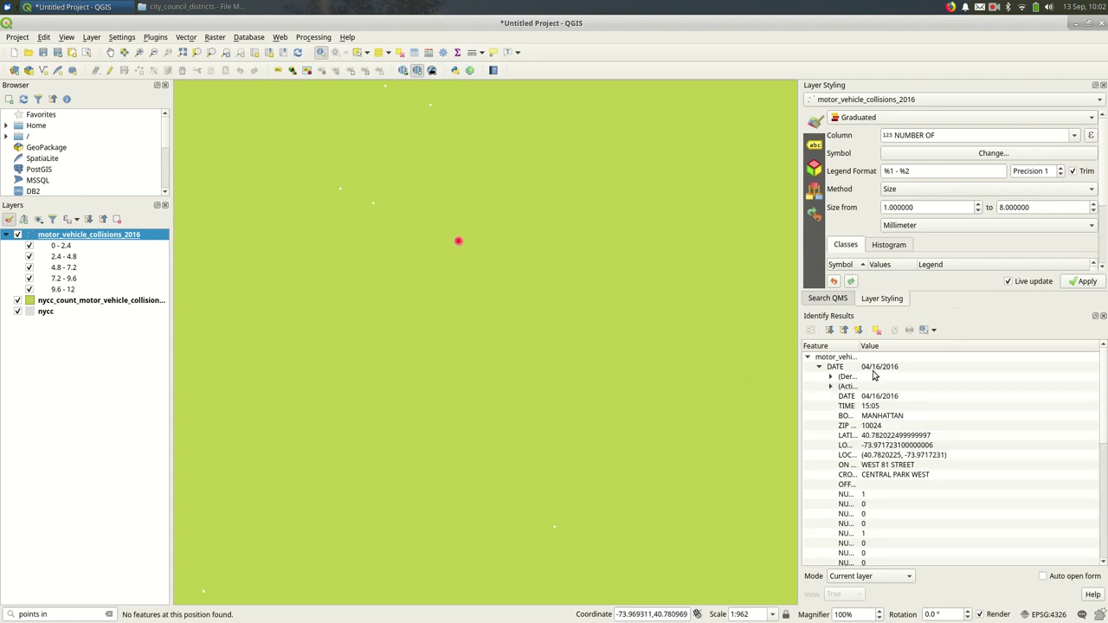
# Step: Sort and widen the identify results, then read the 01/31/2016 collision's NUMBER OF value
pyautogui.click(857, 347)
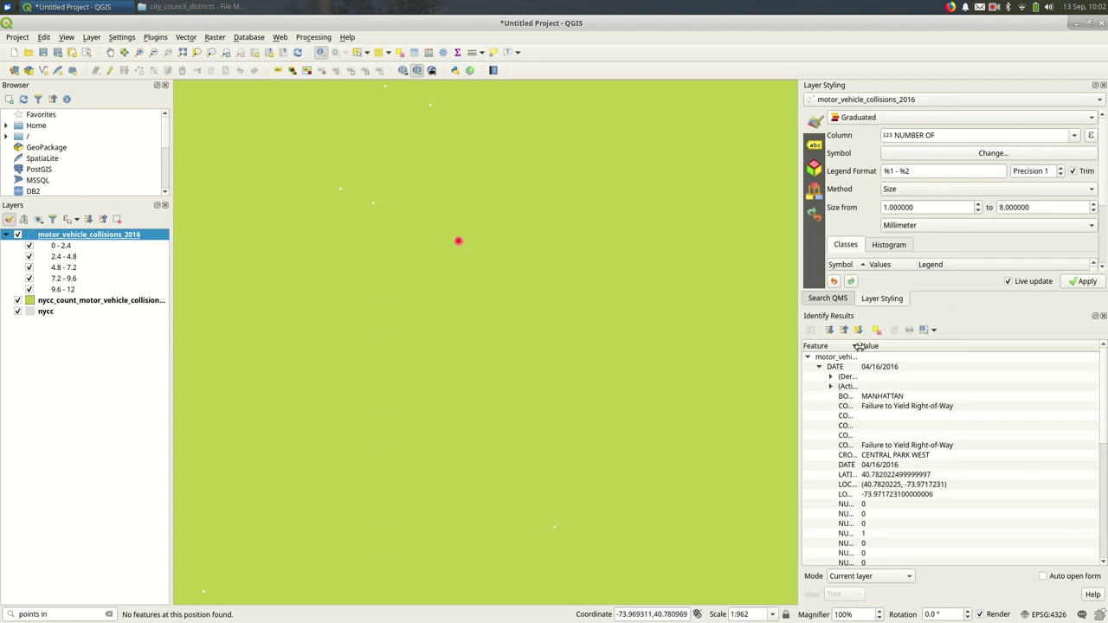
pyautogui.moveTo(859, 348); pyautogui.dragTo(929, 363)
pyautogui.scroll(-2, 902, 512)
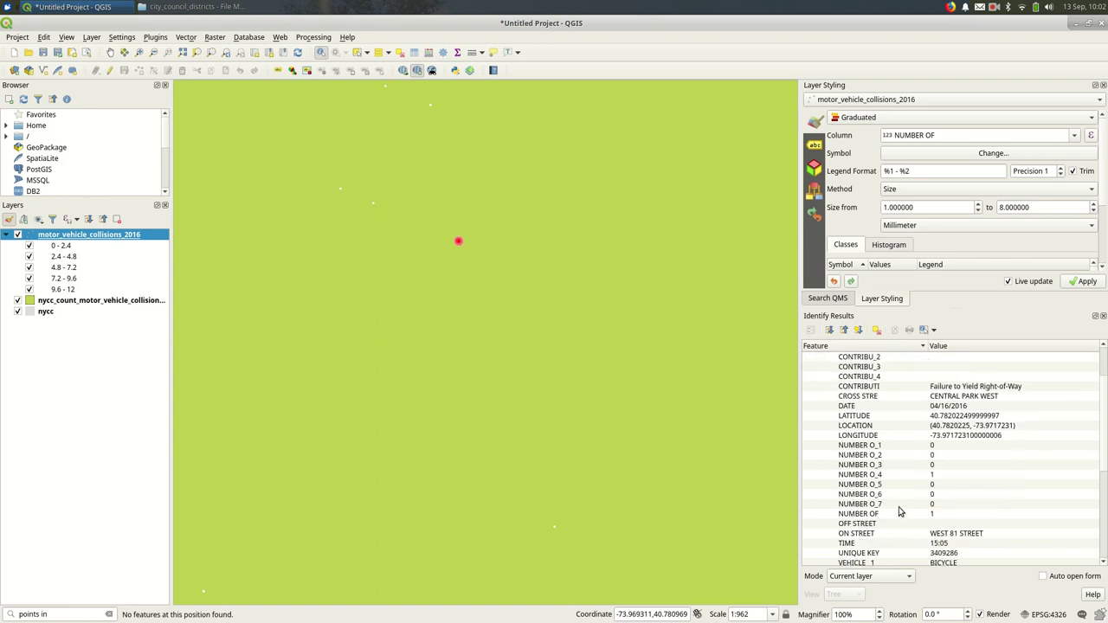
pyautogui.click(893, 514)
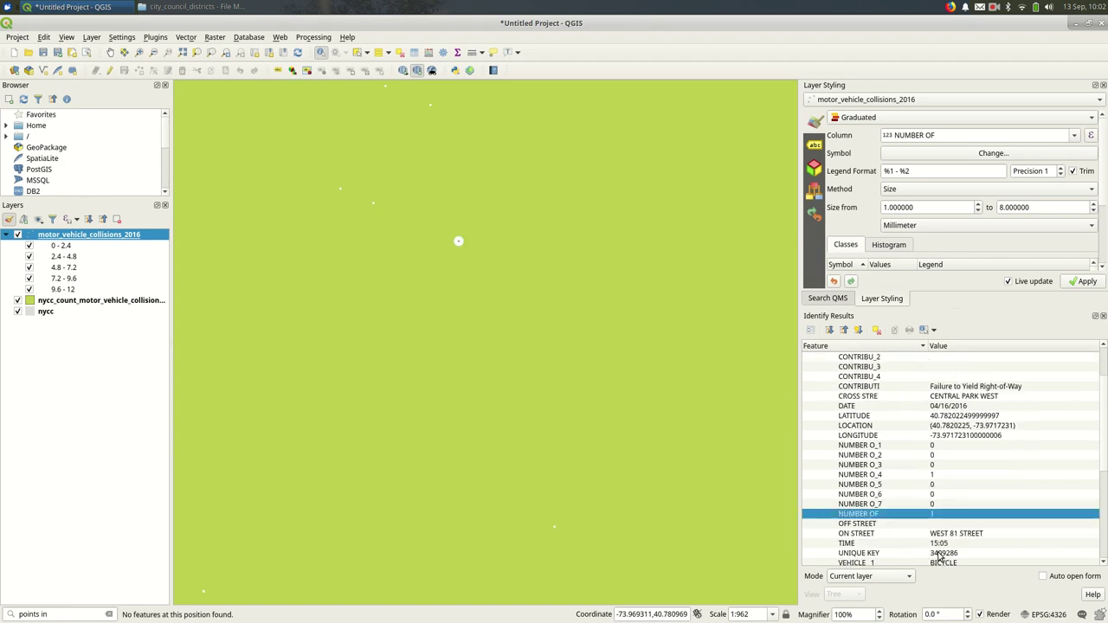
pyautogui.scroll(3, 908, 464)
pyautogui.click(819, 367)
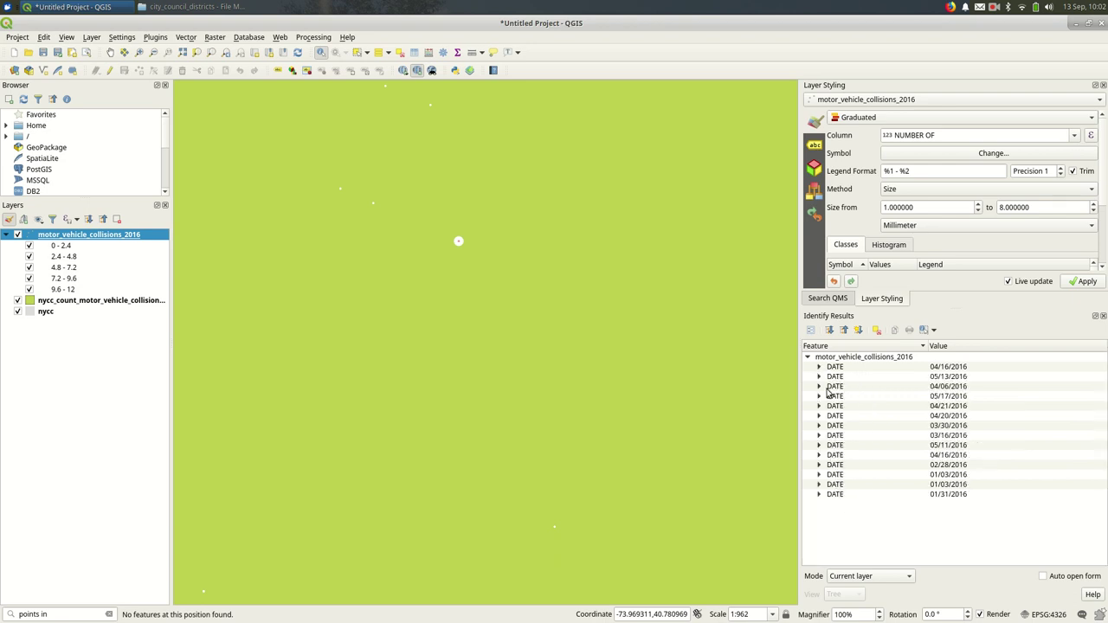
pyautogui.click(823, 494)
pyautogui.scroll(-3, 832, 494)
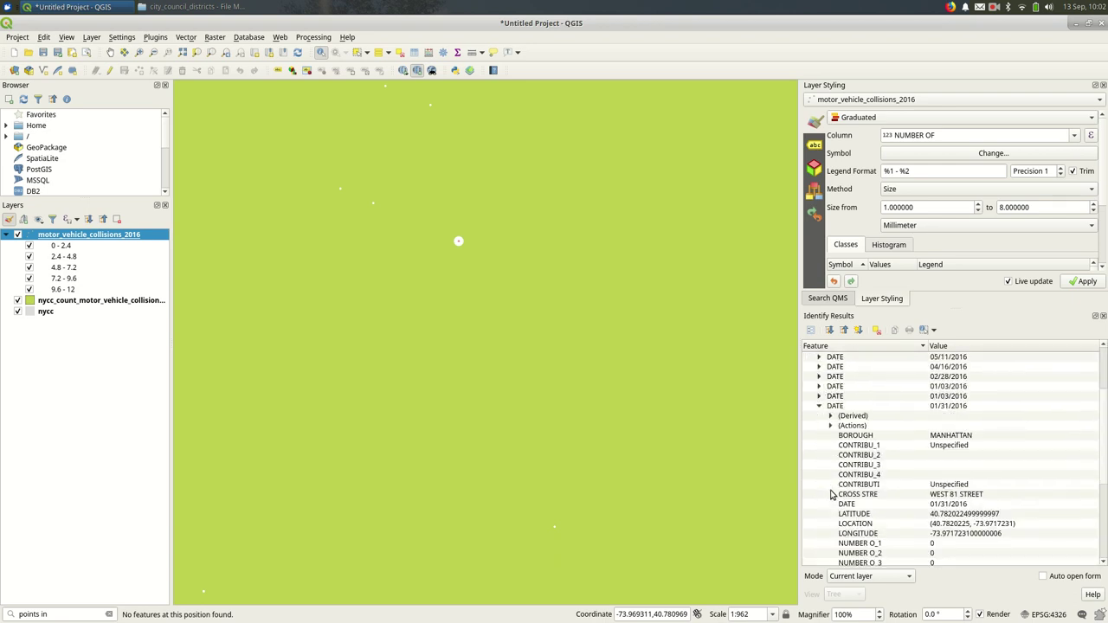
pyautogui.scroll(-4, 832, 494)
pyautogui.click(870, 487)
pyautogui.scroll(1, 870, 504)
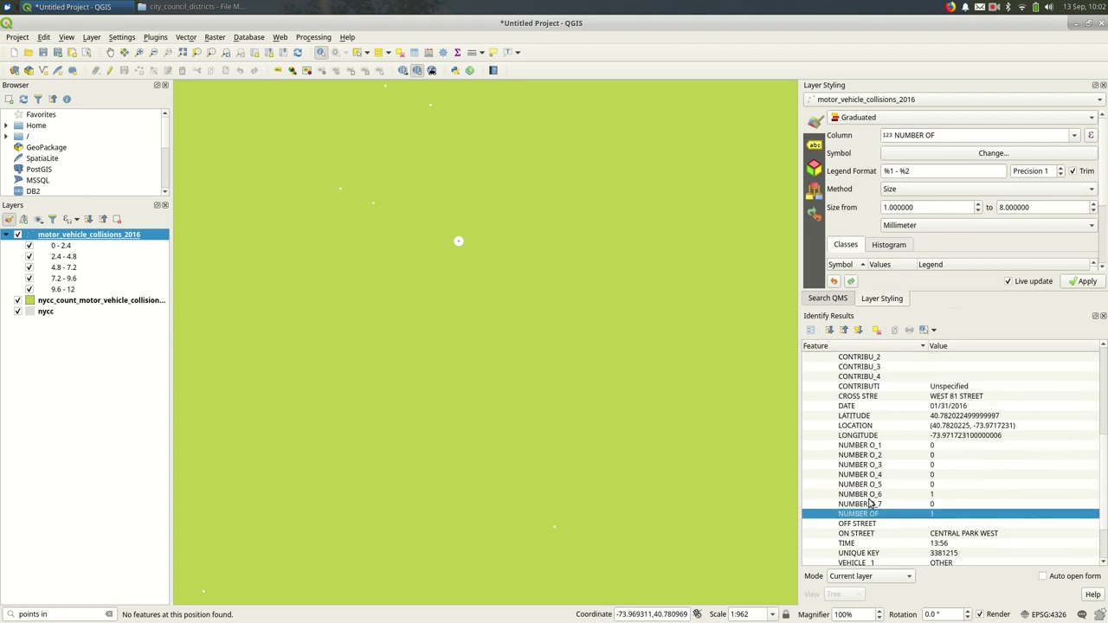
pyautogui.scroll(6, 871, 504)
# Step: Check NUMBER OF for the 01/03/2016 and another collision, then return to Layer Styling
pyautogui.click(828, 456)
pyautogui.scroll(-6, 841, 472)
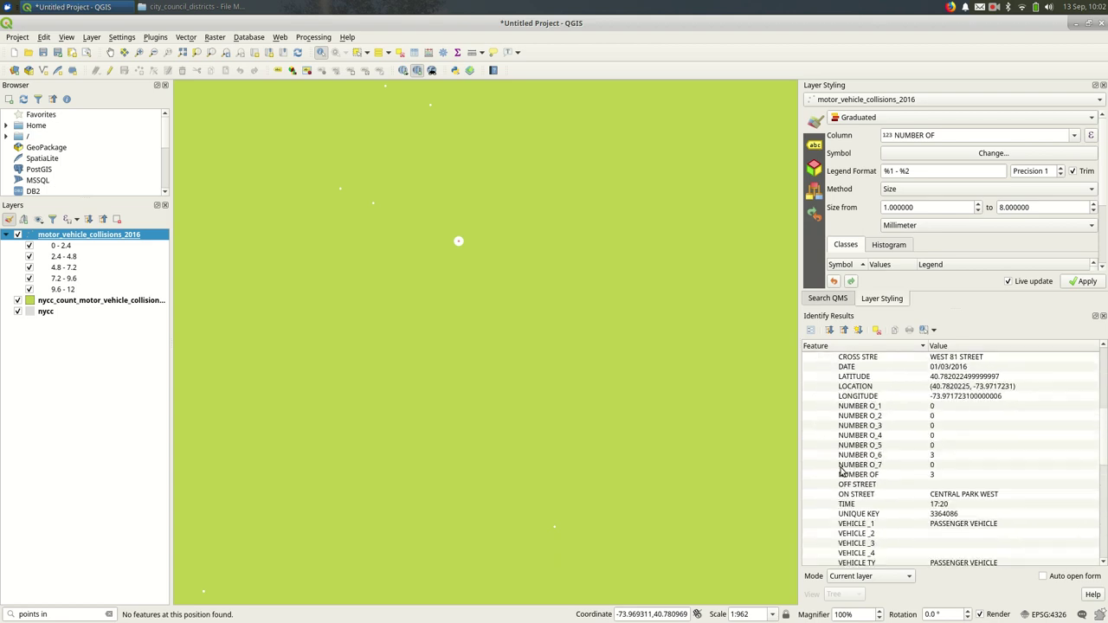
pyautogui.scroll(-1, 842, 472)
pyautogui.click(854, 447)
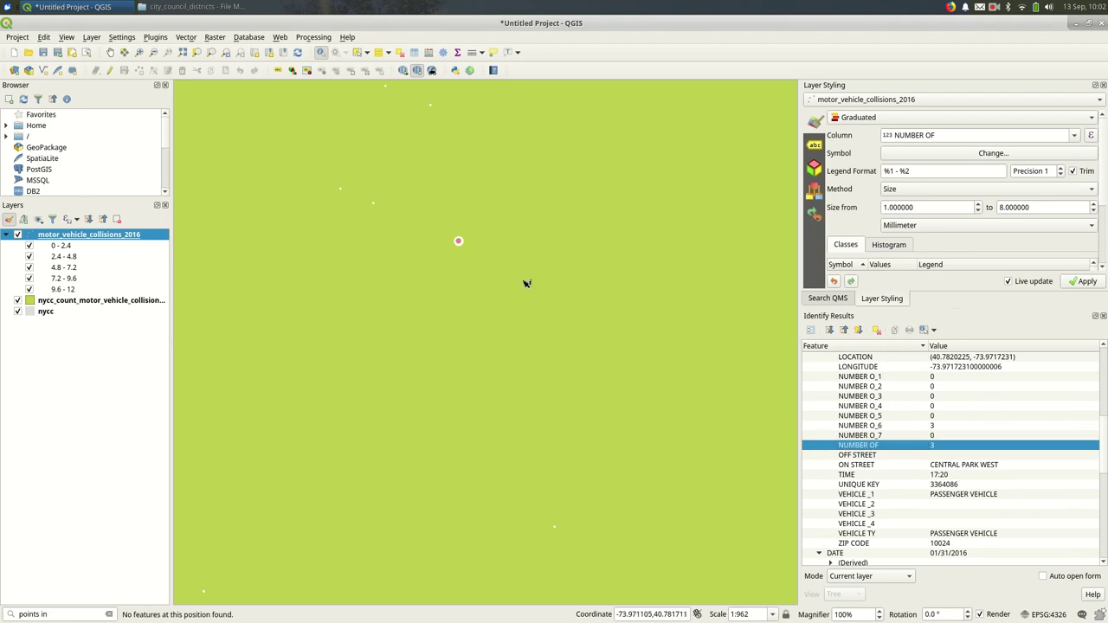
pyautogui.scroll(8, 940, 481)
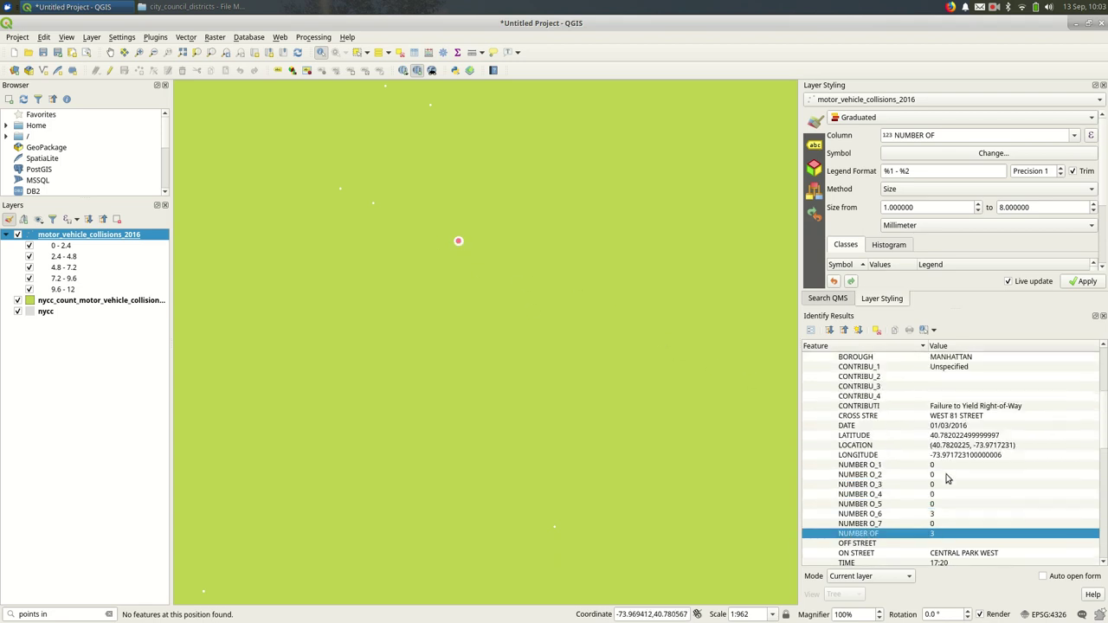
pyautogui.click(820, 455)
pyautogui.scroll(-8, 836, 472)
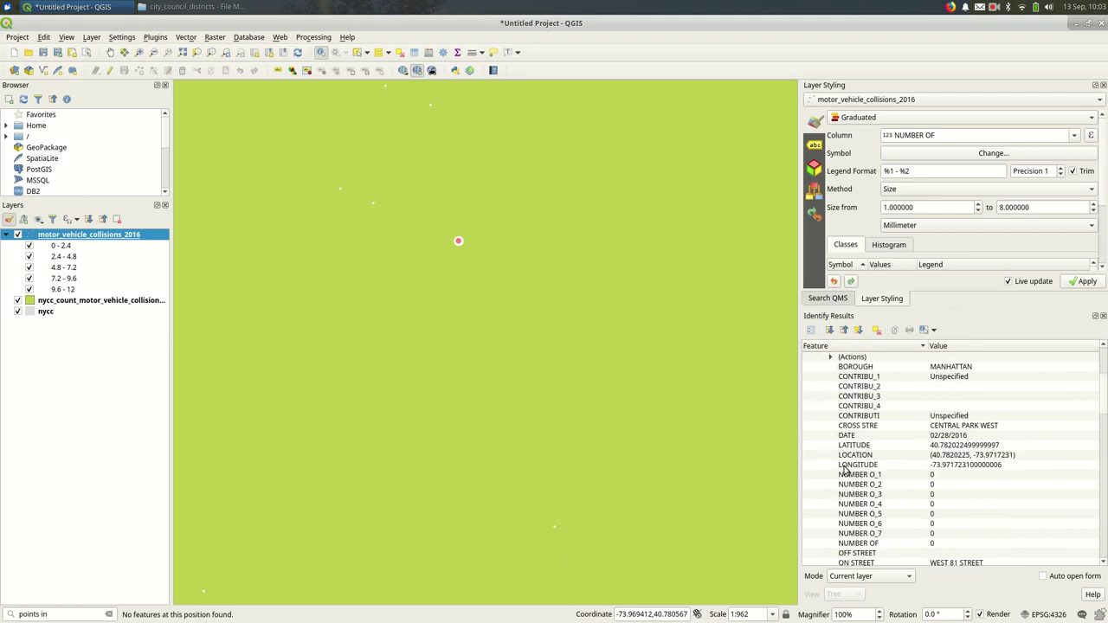
pyautogui.scroll(1, 852, 476)
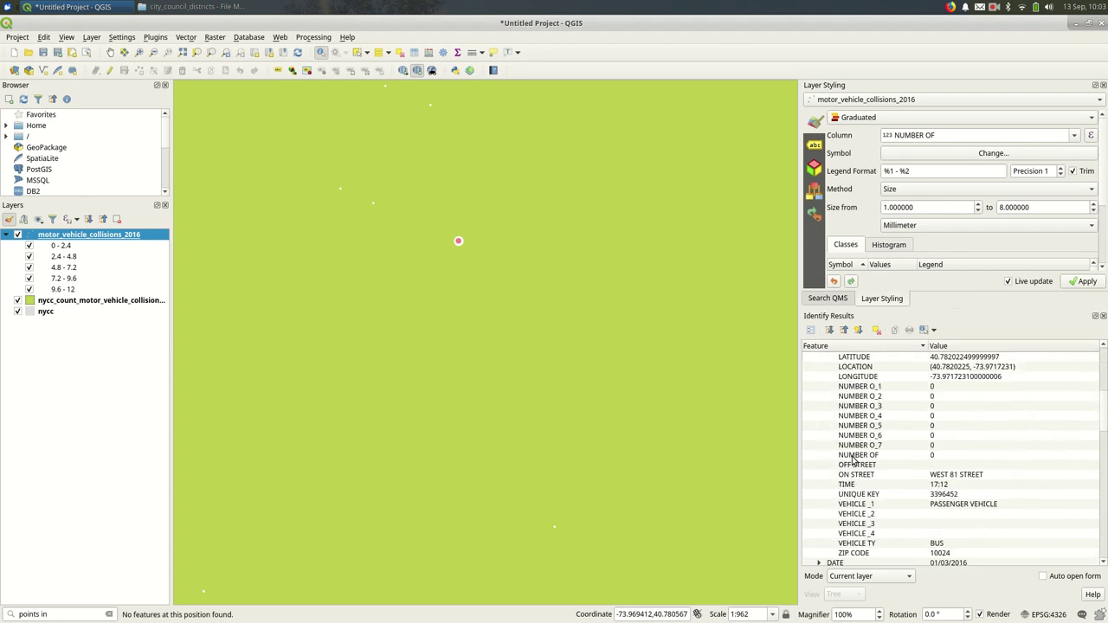
pyautogui.click(857, 454)
pyautogui.scroll(8, 860, 396)
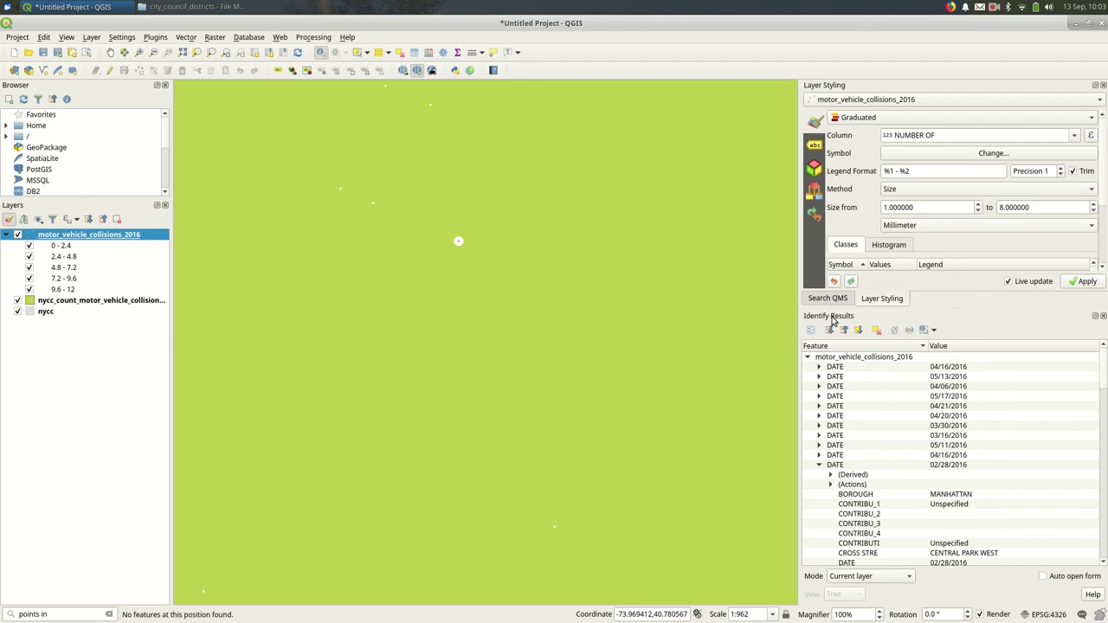
pyautogui.moveTo(832, 316); pyautogui.dragTo(854, 228)
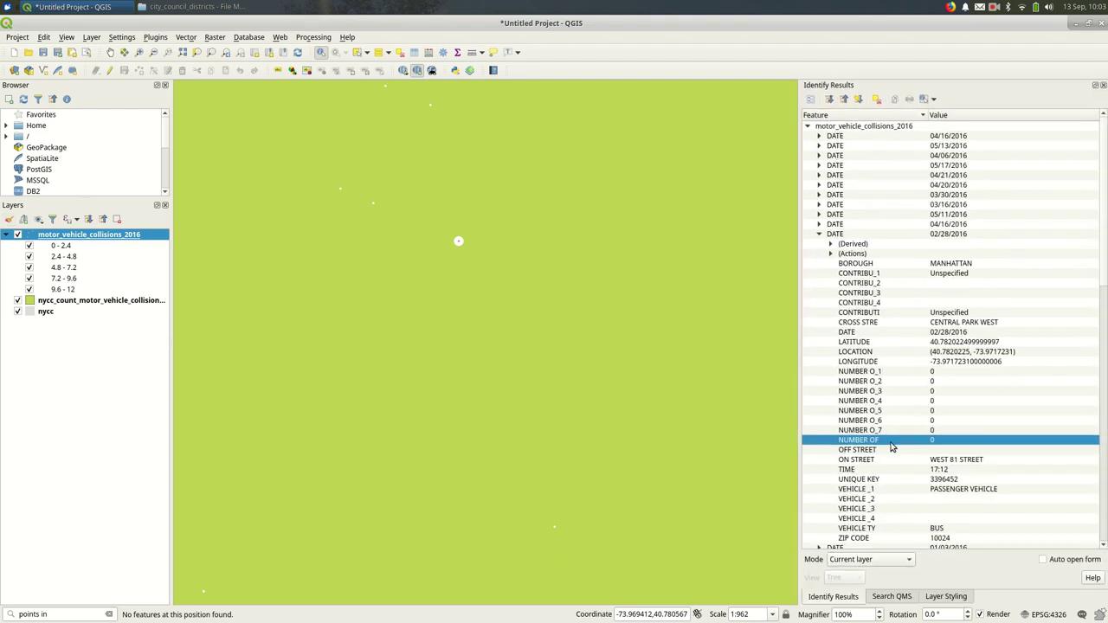
pyautogui.click(932, 599)
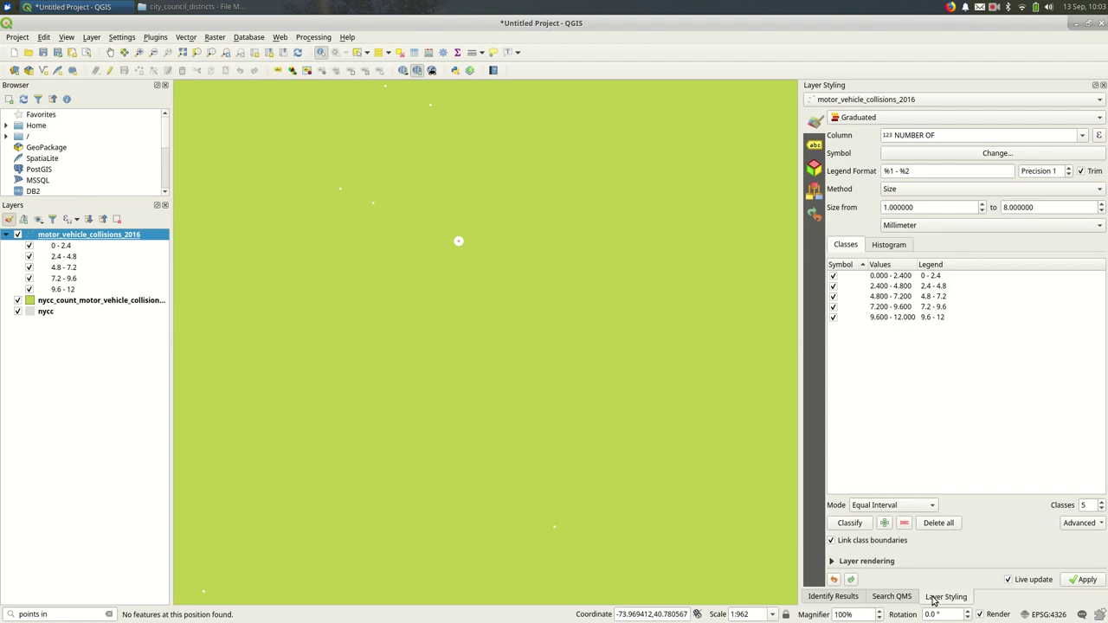
# Step: Change the smallest graduated point size from 1 mm to 0.2 mm
pyautogui.scroll(-3, 616, 287)
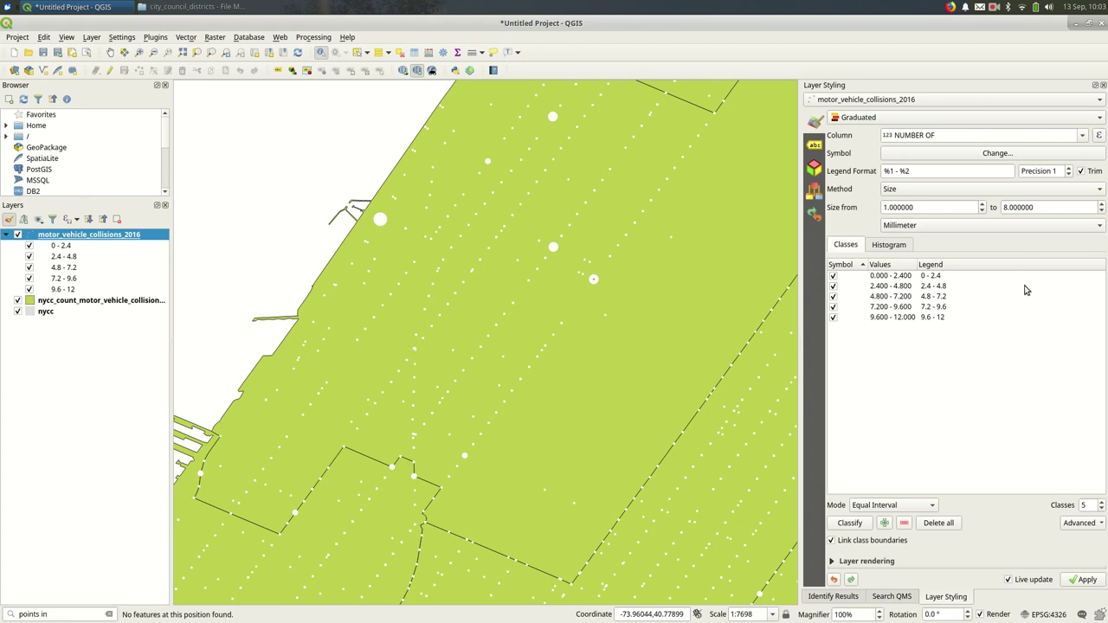
pyautogui.click(1033, 207)
pyautogui.click(940, 207)
pyautogui.doubleClick(923, 207)
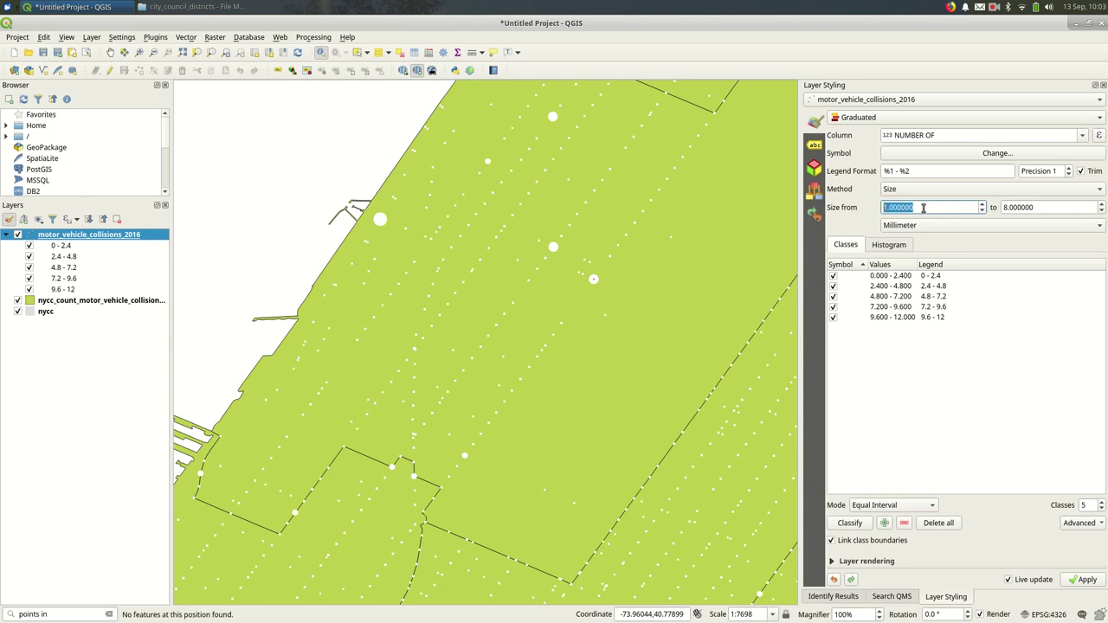
pyautogui.write('0.2')
# Step: Zoom out and pan the map to bring Brooklyn and Queens into view
pyautogui.scroll(-2, 635, 334)
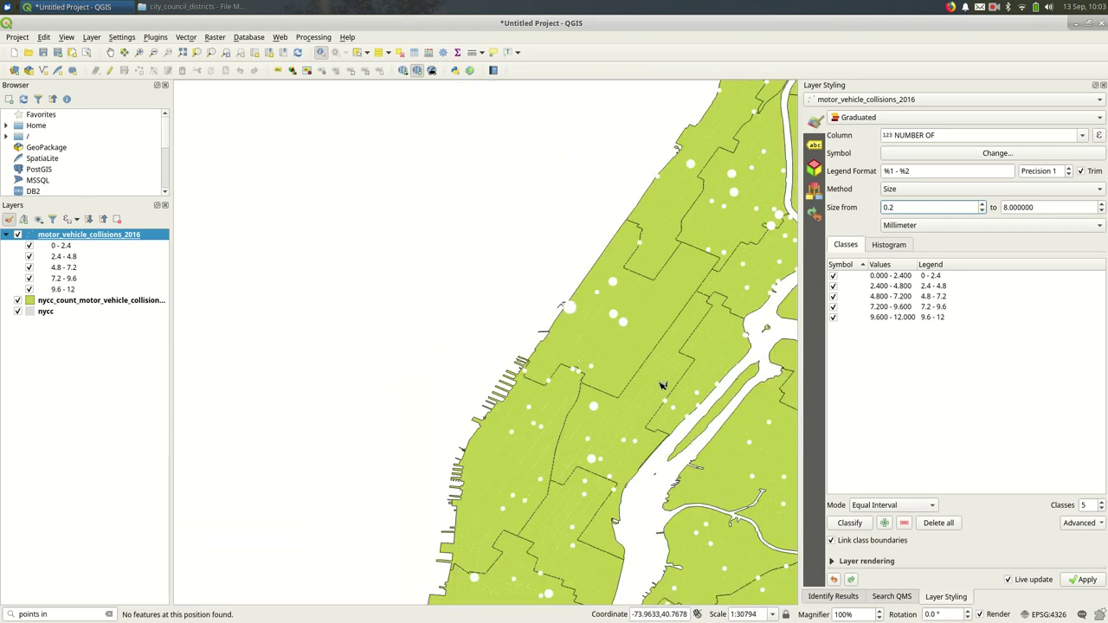
pyautogui.scroll(-1, 663, 383)
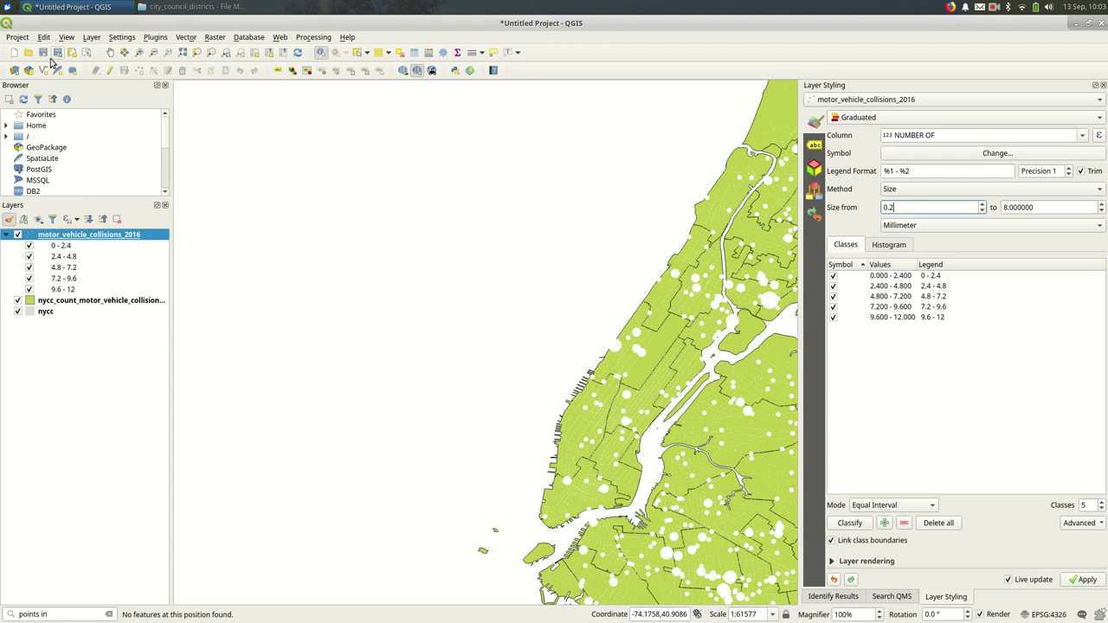
pyautogui.click(110, 52)
pyautogui.moveTo(557, 318); pyautogui.dragTo(323, 230)
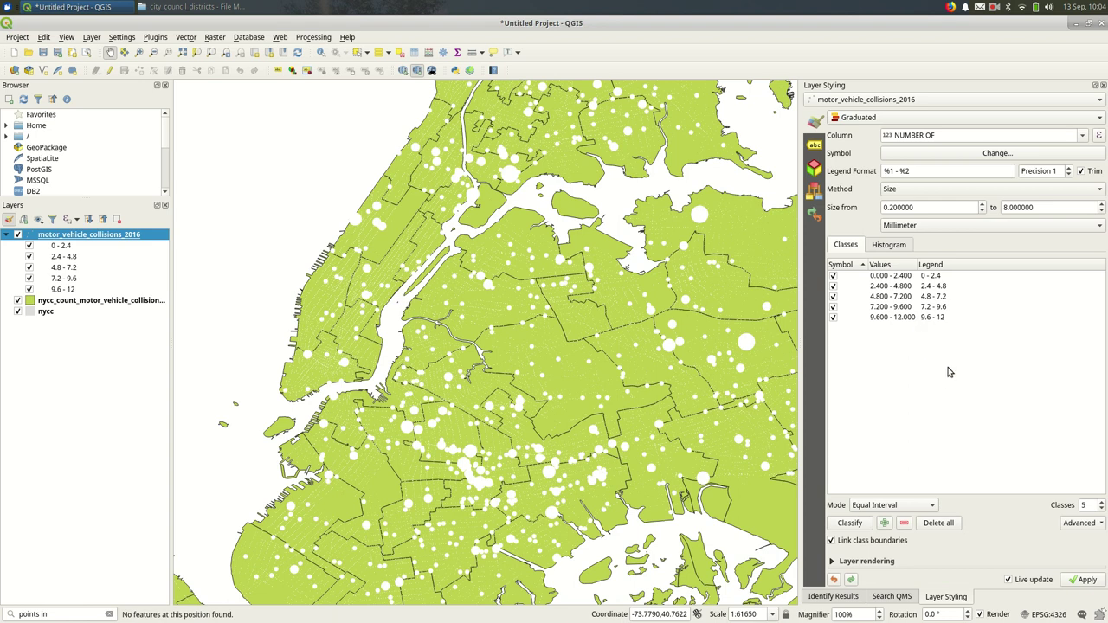
# Step: Colour the 9.6 - 12 class symbol a dark red
pyautogui.doubleClick(852, 317)
pyautogui.click(944, 251)
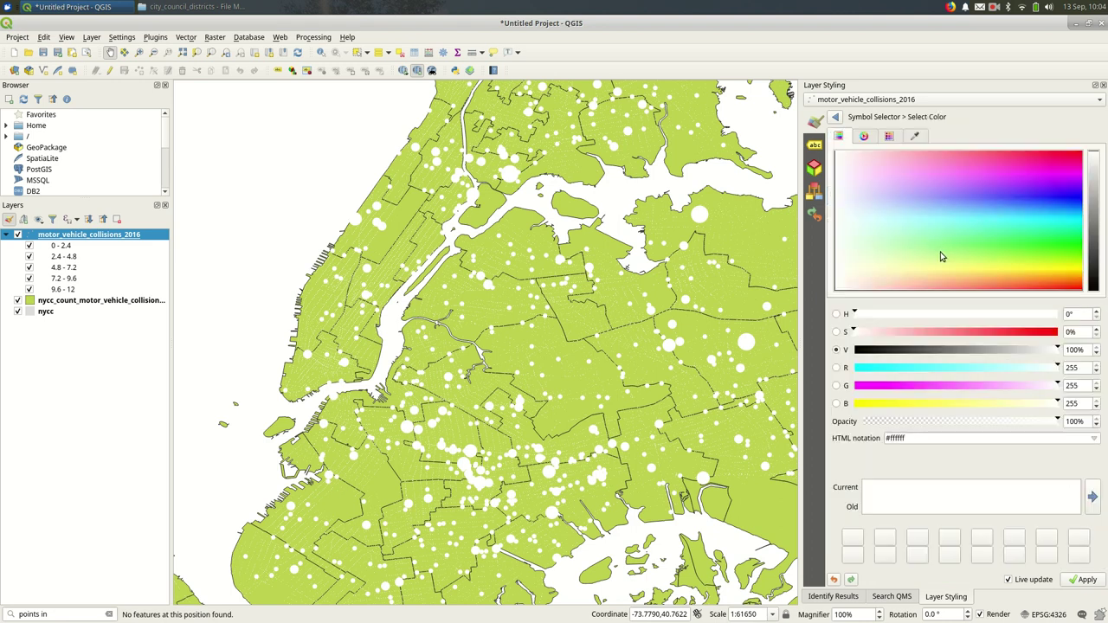
pyautogui.moveTo(1056, 218); pyautogui.dragTo(1055, 154)
pyautogui.click(1094, 176)
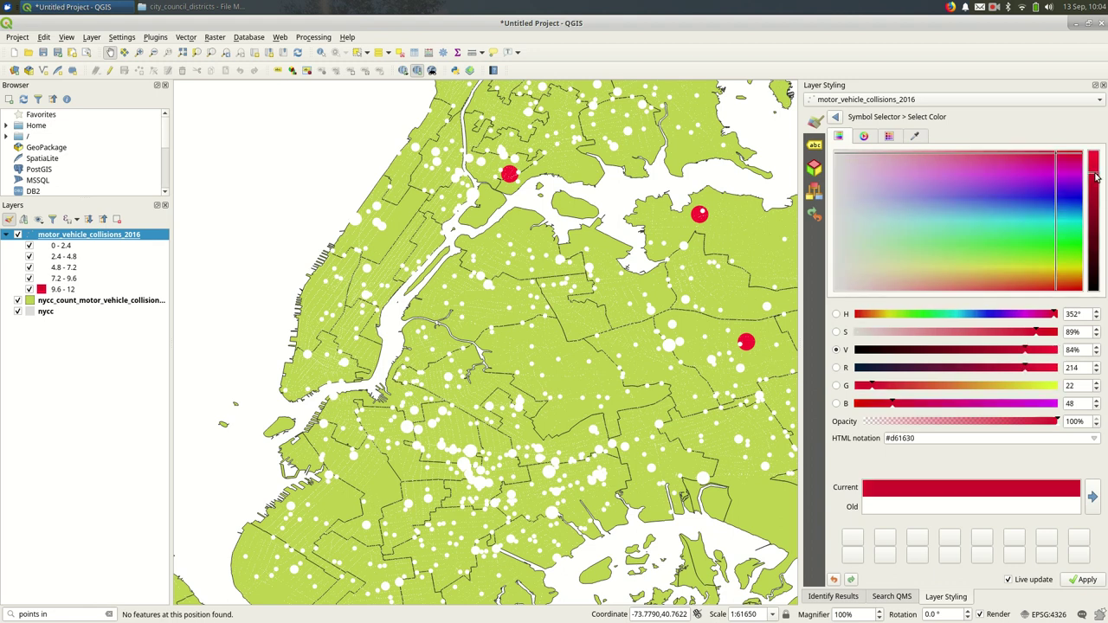
pyautogui.click(836, 116)
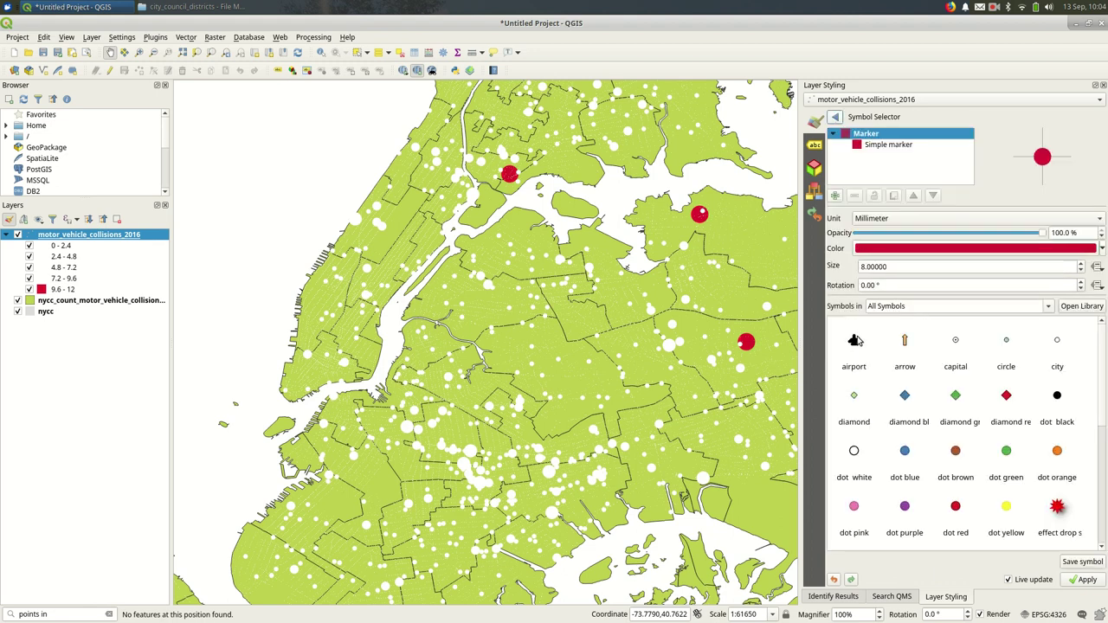
pyautogui.click(836, 116)
# Step: Colour the 7.2 - 9.6 class symbol a pinkish red, then clear the class selection
pyautogui.doubleClick(852, 316)
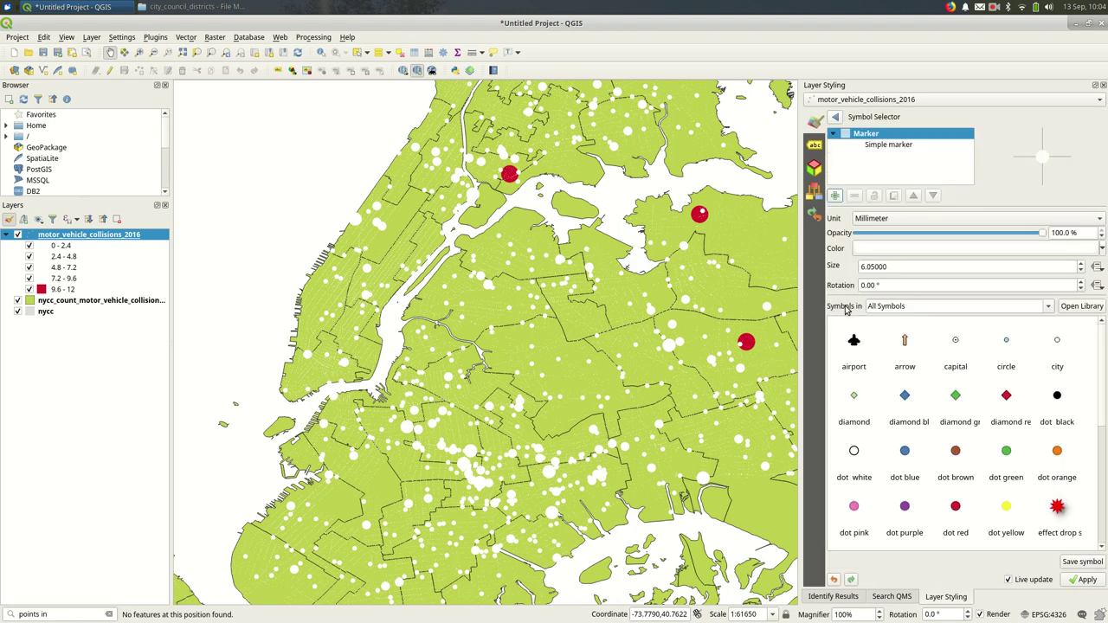
pyautogui.click(892, 249)
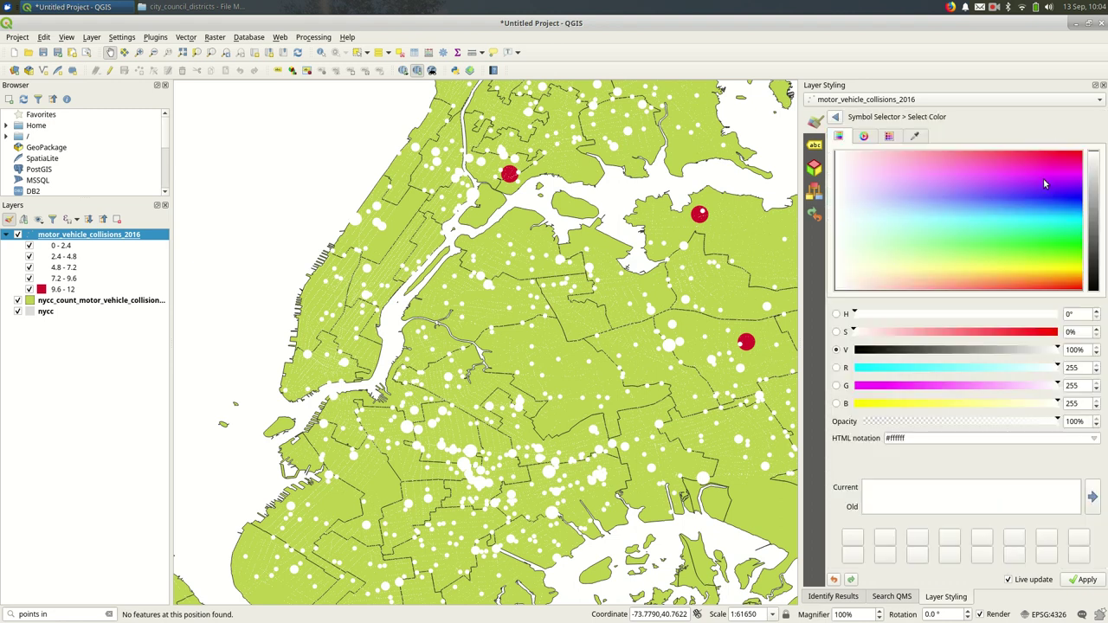
pyautogui.moveTo(1039, 174); pyautogui.dragTo(1093, 161)
pyautogui.click(1093, 164)
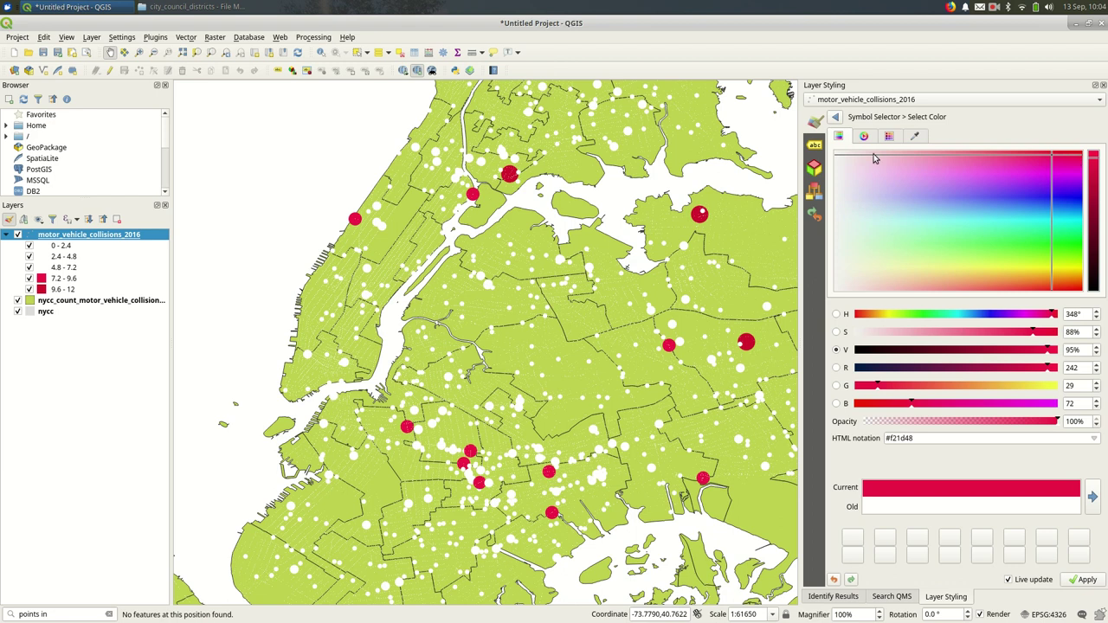
pyautogui.click(836, 117)
pyautogui.click(837, 118)
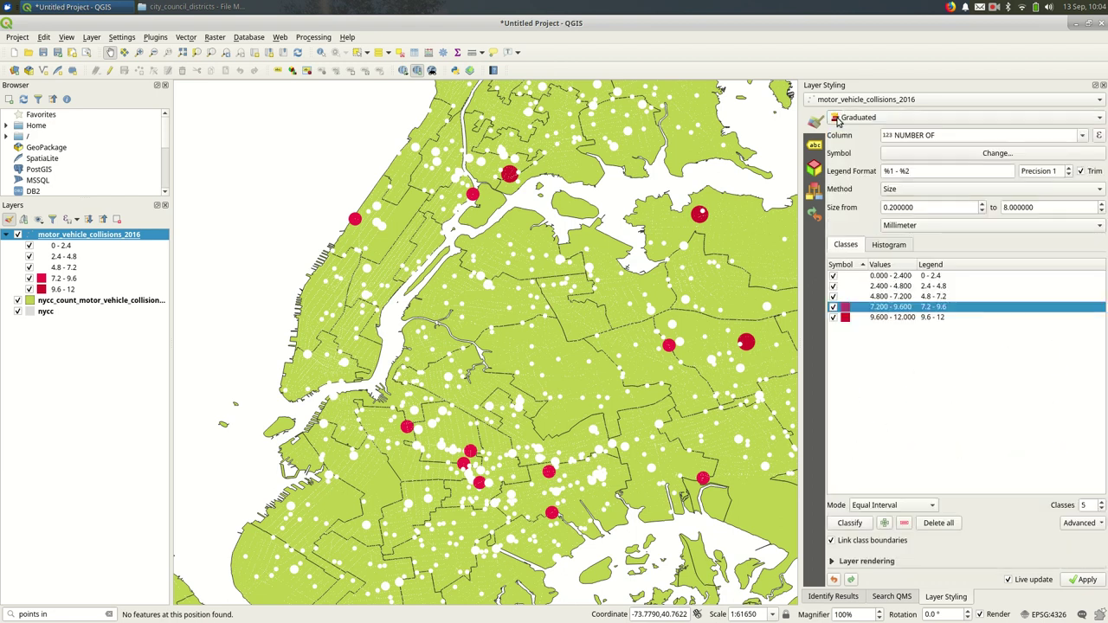
pyautogui.click(860, 317)
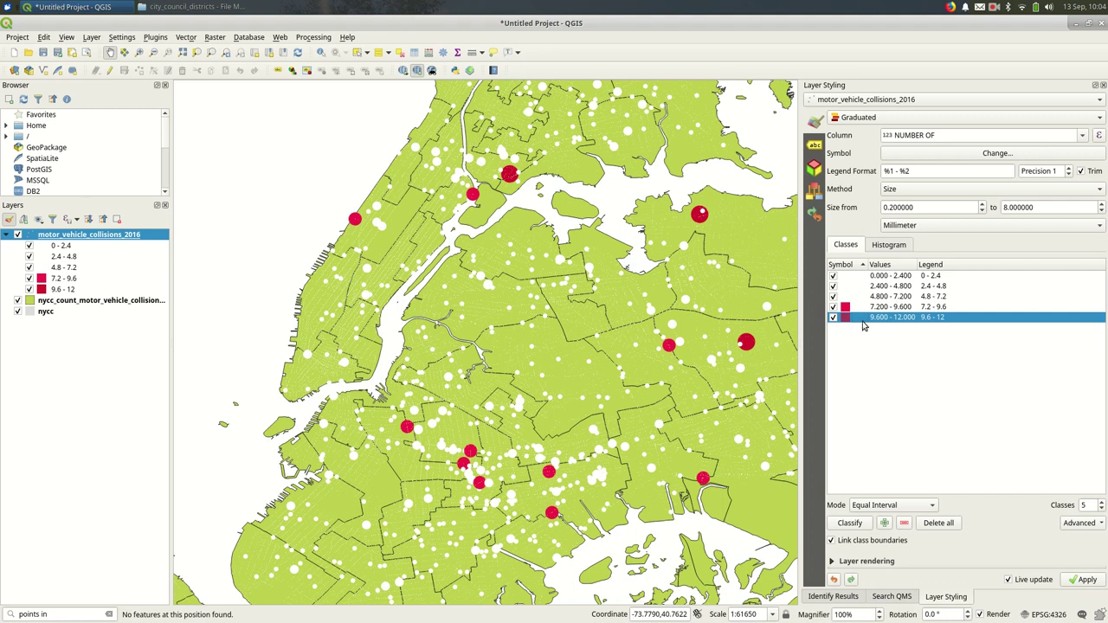
pyautogui.click(882, 371)
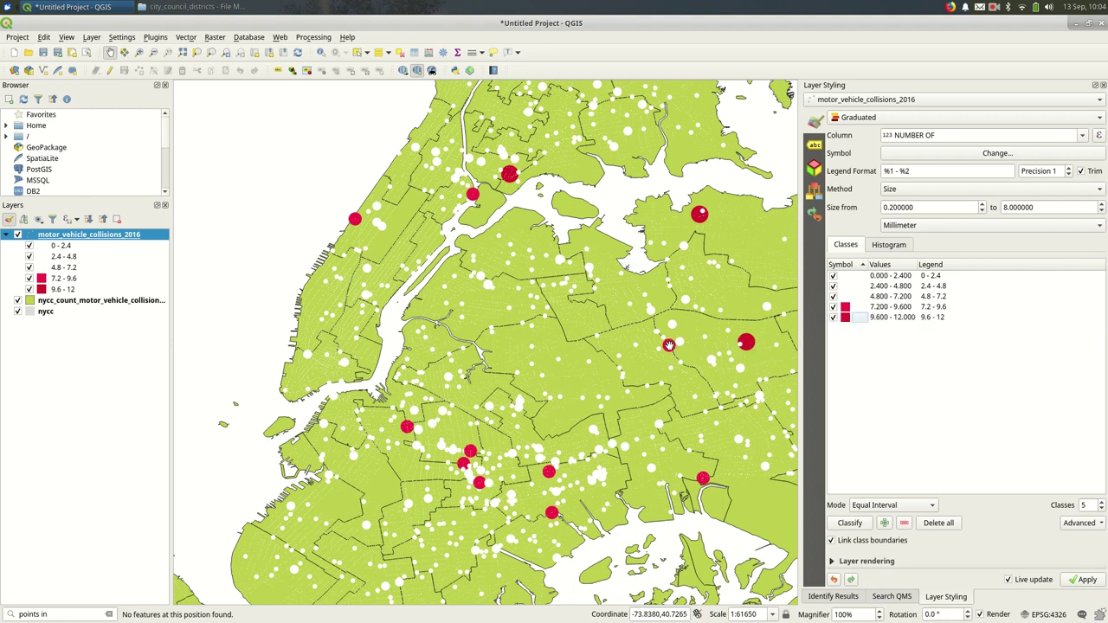
pyautogui.moveTo(703, 393); pyautogui.dragTo(667, 370)
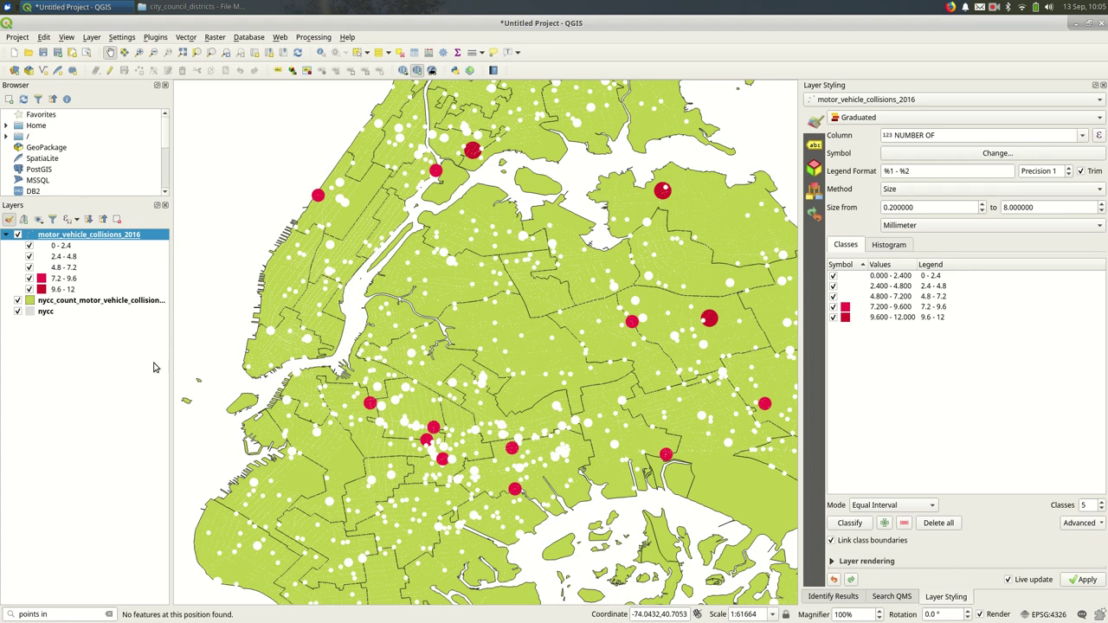
# Step: Hide the collision points and open the district count layer's attribute table
pyautogui.click(17, 234)
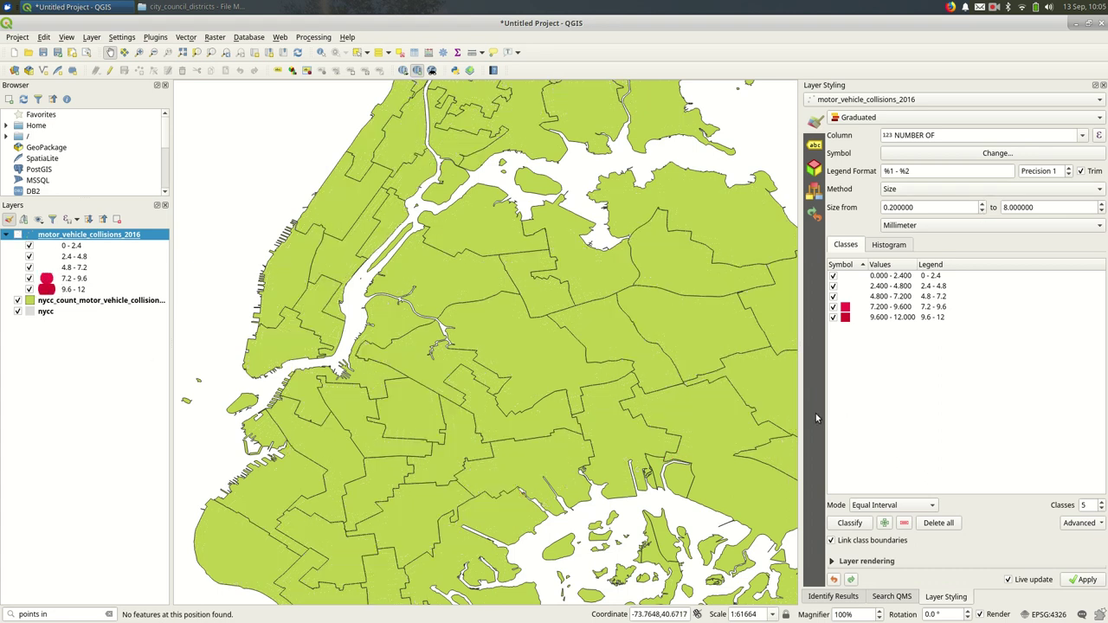
pyautogui.moveTo(626, 401); pyautogui.dragTo(772, 331)
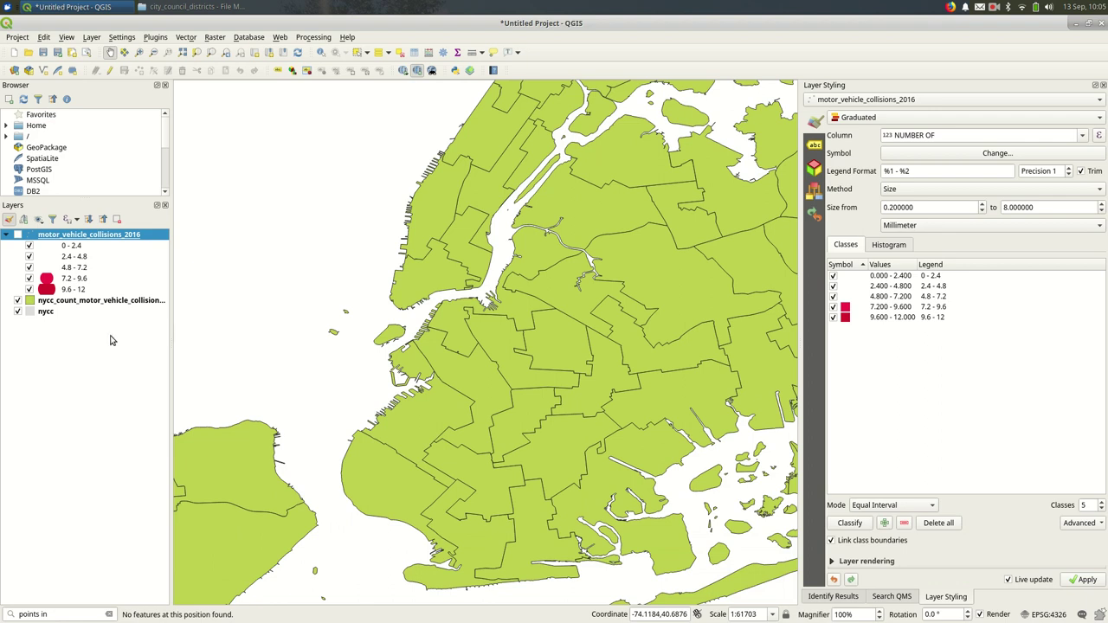
pyautogui.click(93, 302)
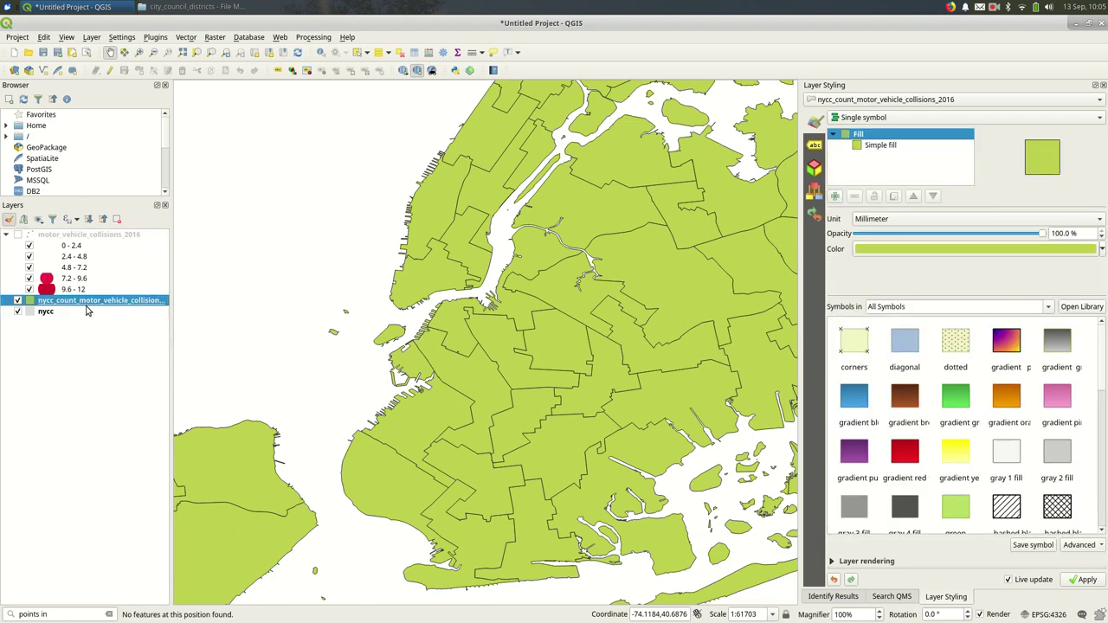
pyautogui.rightClick(93, 301)
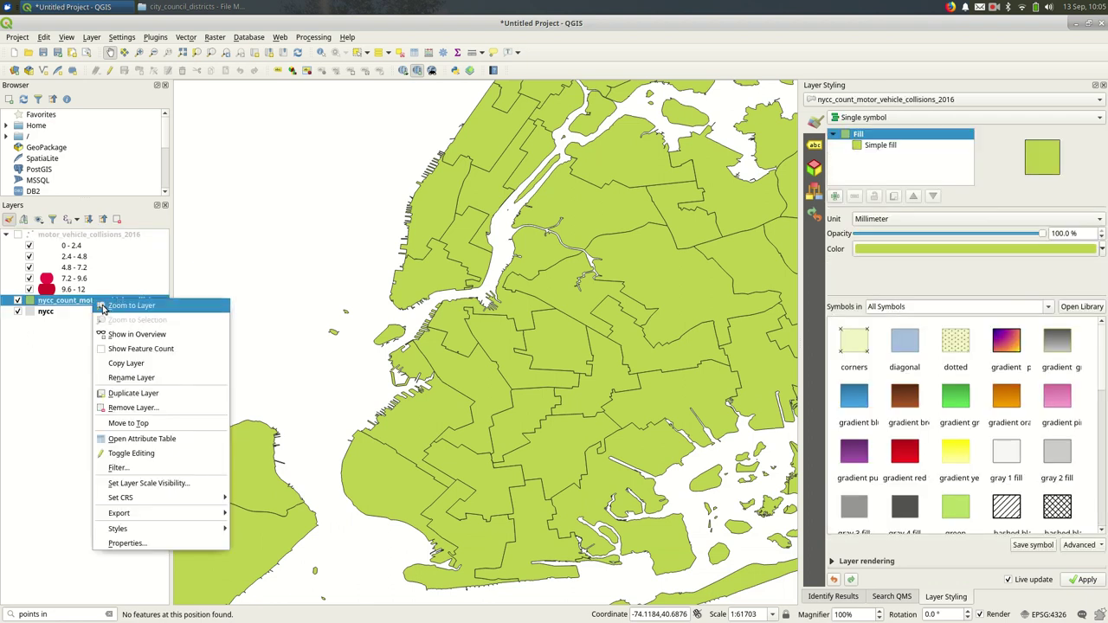
pyautogui.click(188, 437)
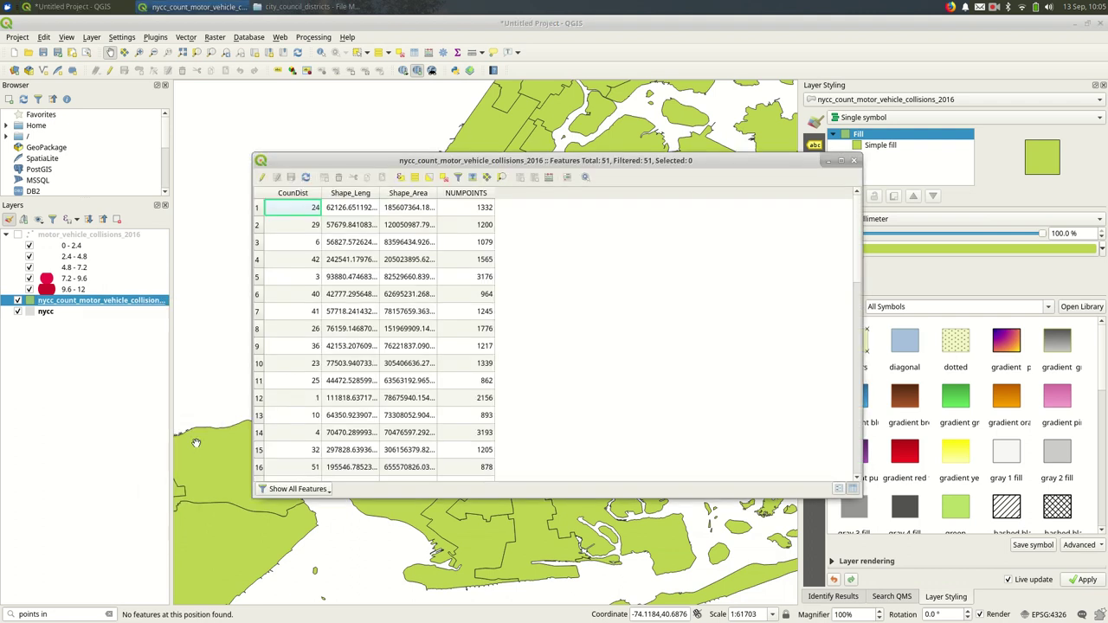
# Step: Sort districts by NUMPOINTS (669–3193), close the table and open the renderer type list
pyautogui.click(467, 193)
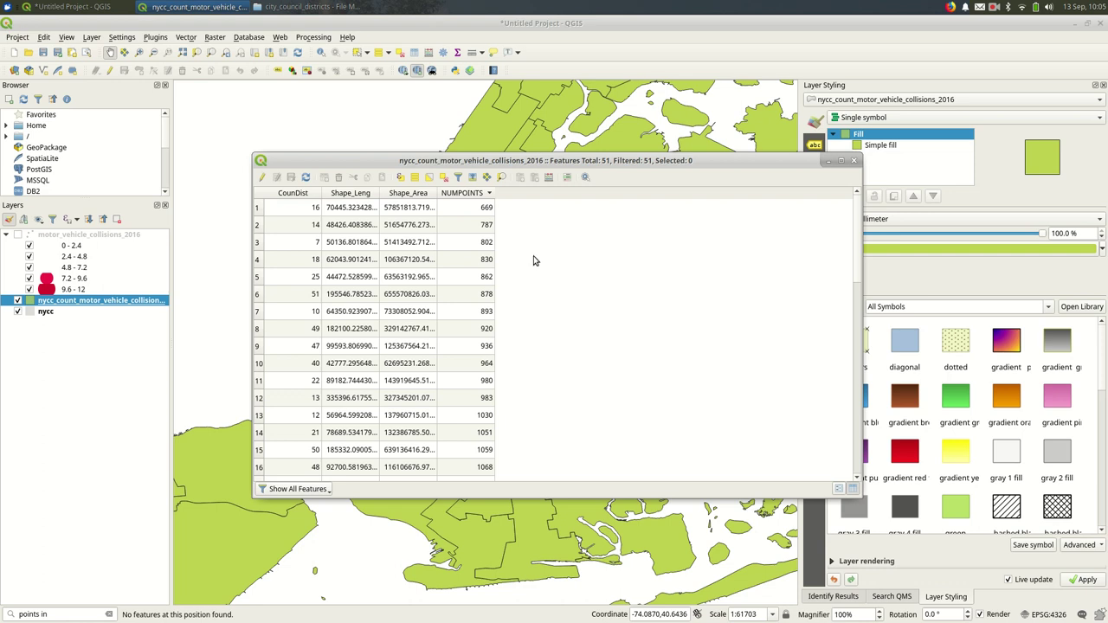
pyautogui.scroll(-10, 545, 244)
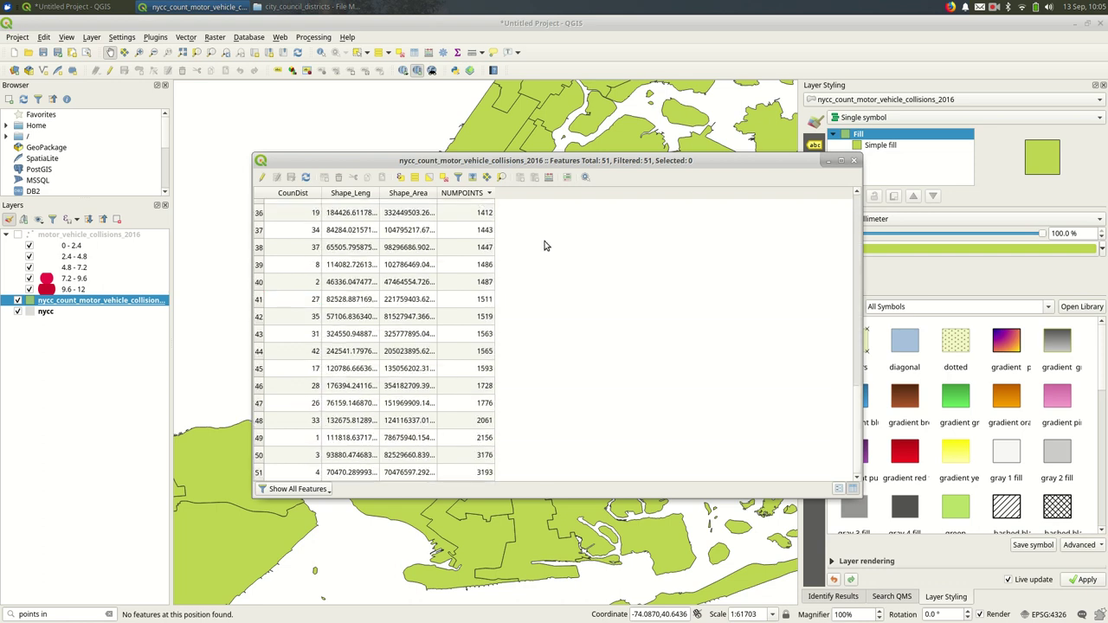
pyautogui.scroll(10, 545, 244)
pyautogui.scroll(-12, 502, 259)
pyautogui.scroll(12, 609, 381)
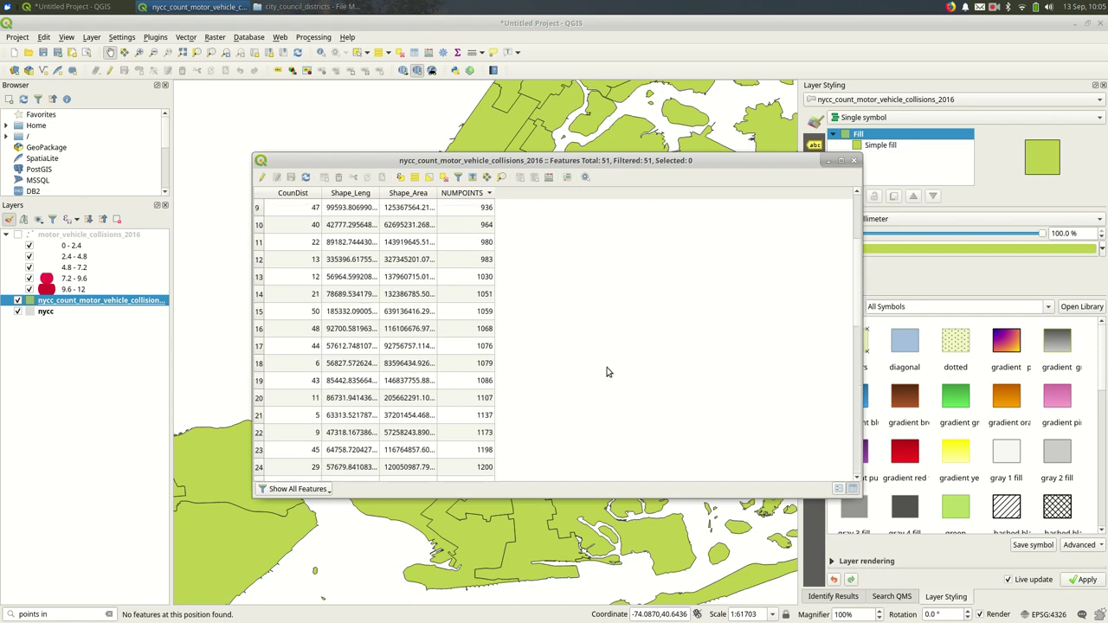
pyautogui.click(854, 160)
pyautogui.click(916, 118)
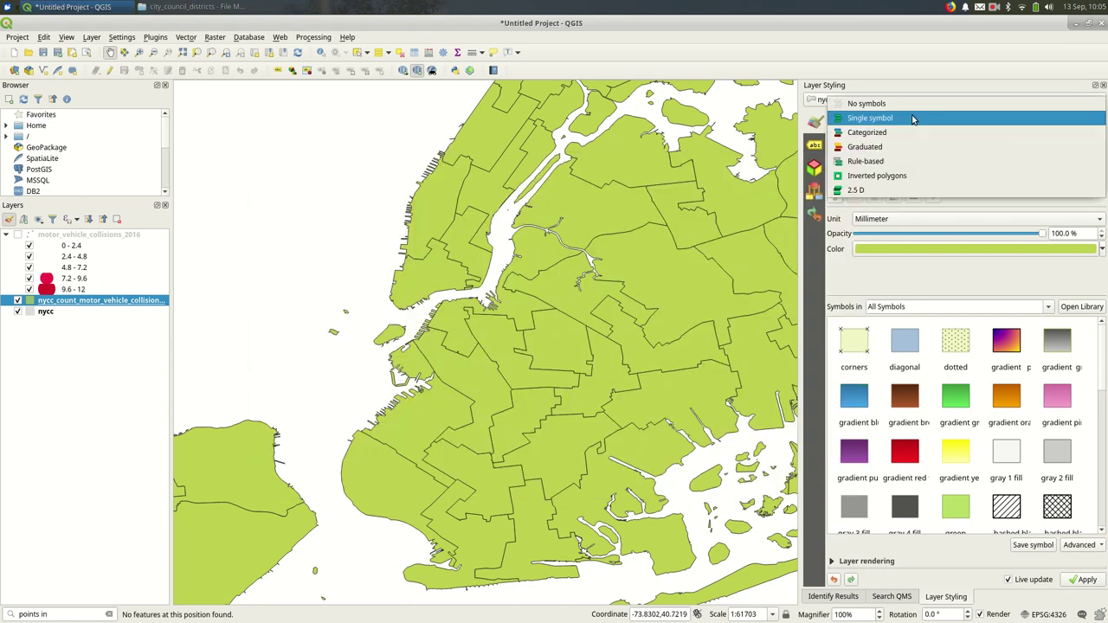
# Step: Shade districts graduated on NUMPOINTS in five white-to-red classes (669–3193), showing all of NYC
pyautogui.click(946, 154)
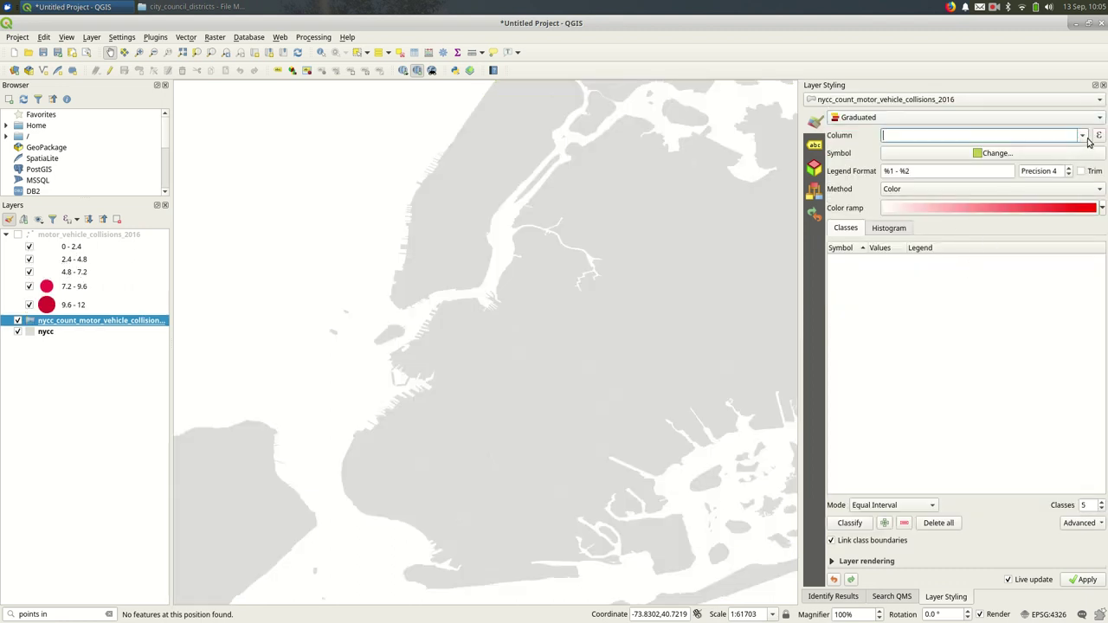
pyautogui.click(1086, 137)
pyautogui.click(1057, 191)
pyautogui.click(851, 524)
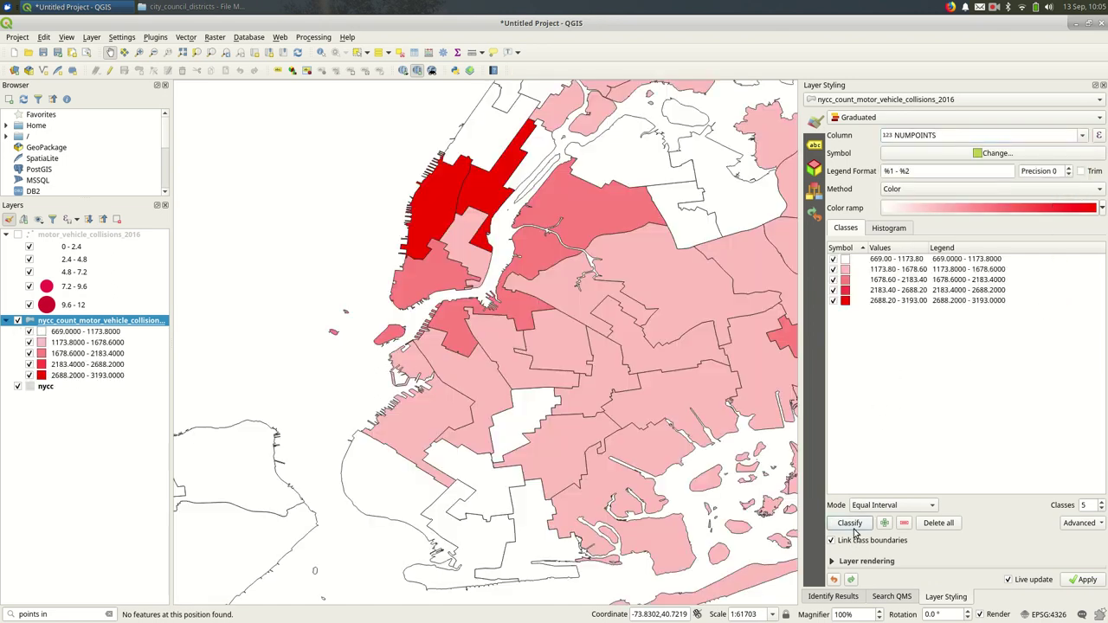
pyautogui.scroll(-2, 593, 276)
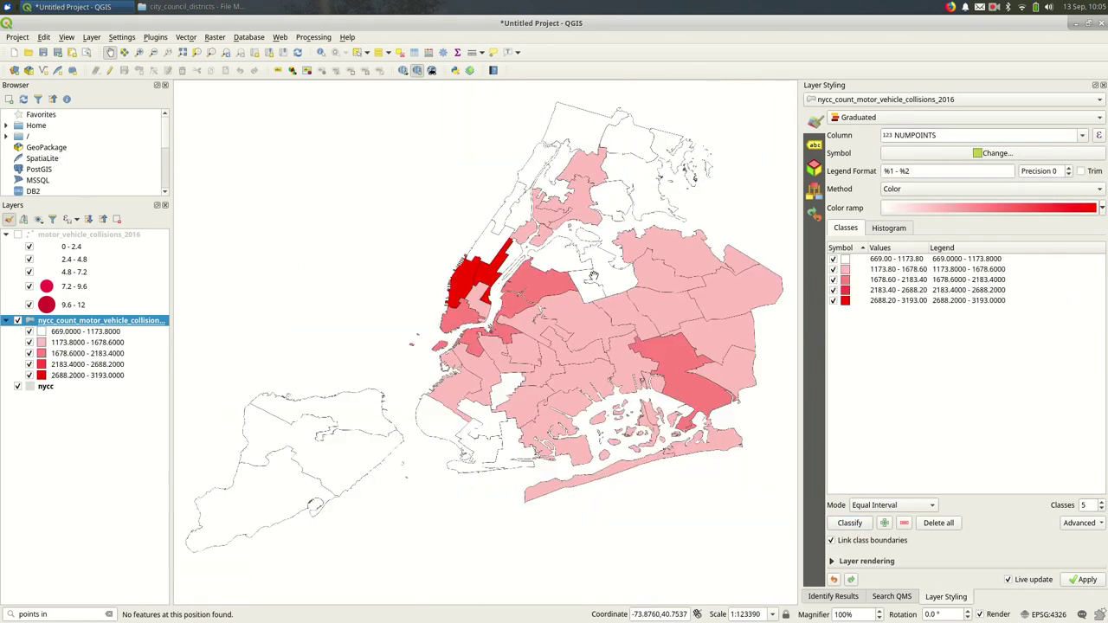
pyautogui.moveTo(576, 395); pyautogui.dragTo(605, 382)
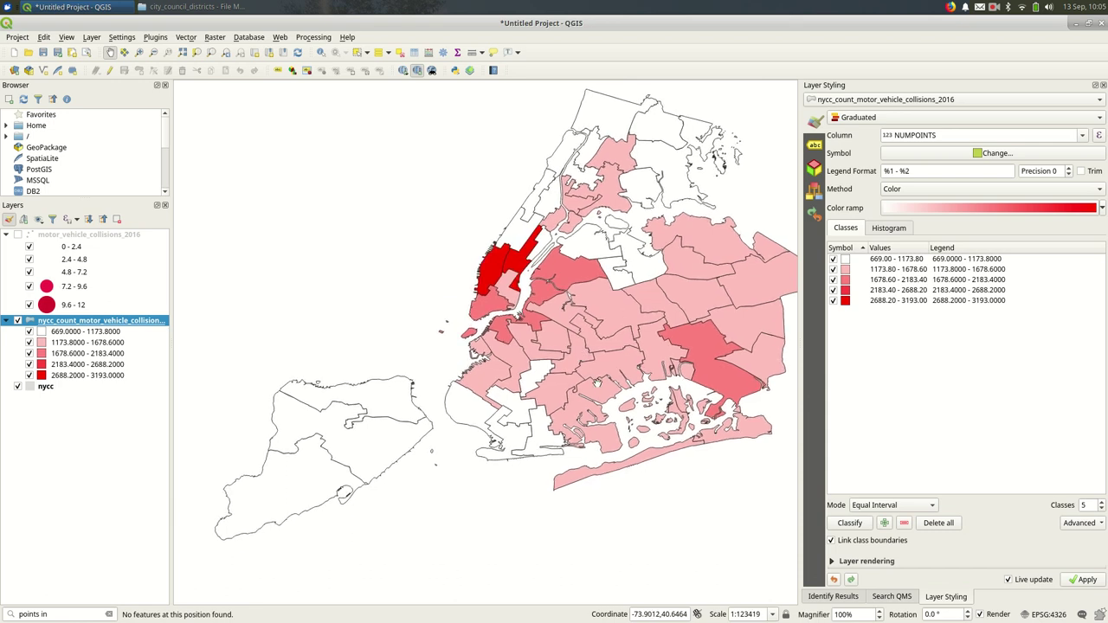
# Step: Toggle the lowest class (669–1173.80) off and on to spot its districts on the map
pyautogui.click(904, 261)
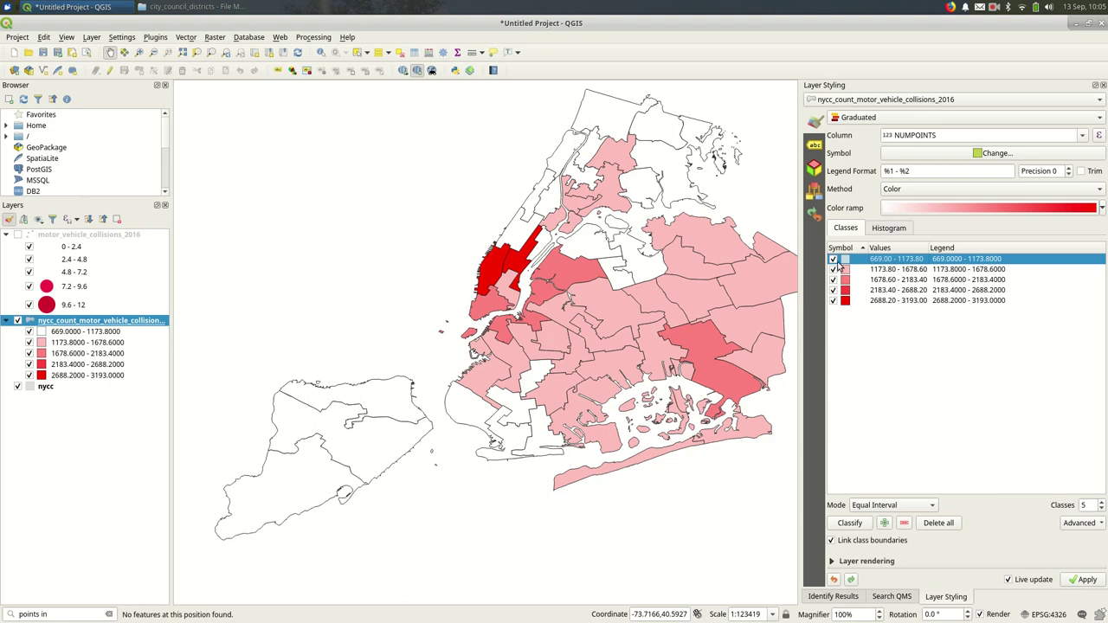
pyautogui.click(833, 259)
pyautogui.click(833, 261)
pyautogui.click(833, 260)
pyautogui.click(833, 259)
pyautogui.click(833, 260)
pyautogui.click(833, 259)
pyautogui.click(901, 426)
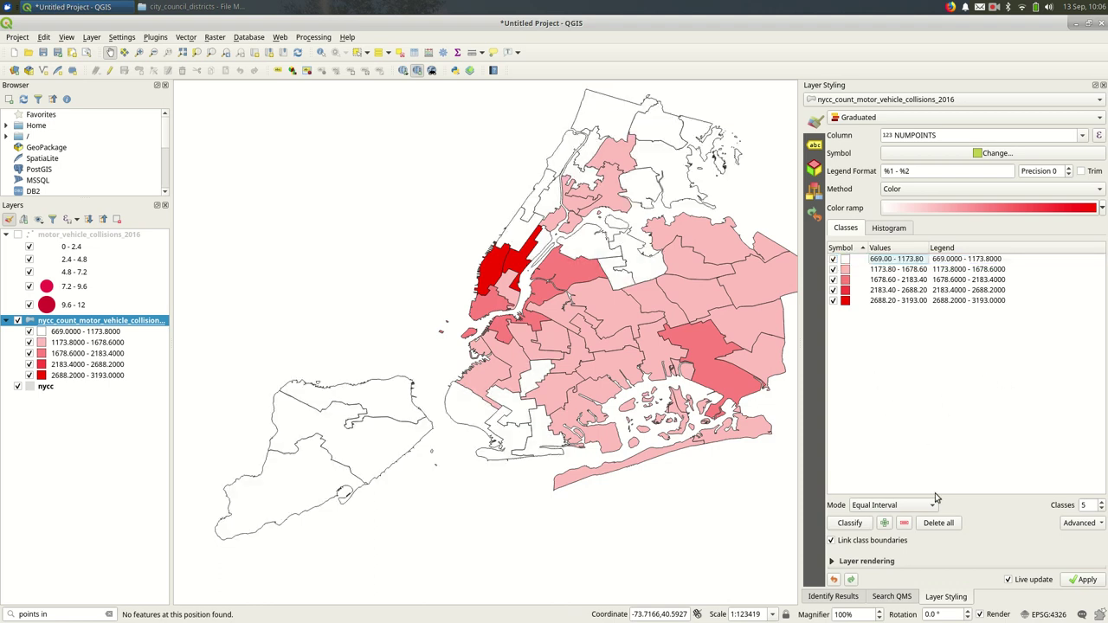
# Step: Check the lowest class's bounds without changing them, then reclassify with Natural Breaks (Jenks)
pyautogui.click(903, 262)
pyautogui.doubleClick(901, 259)
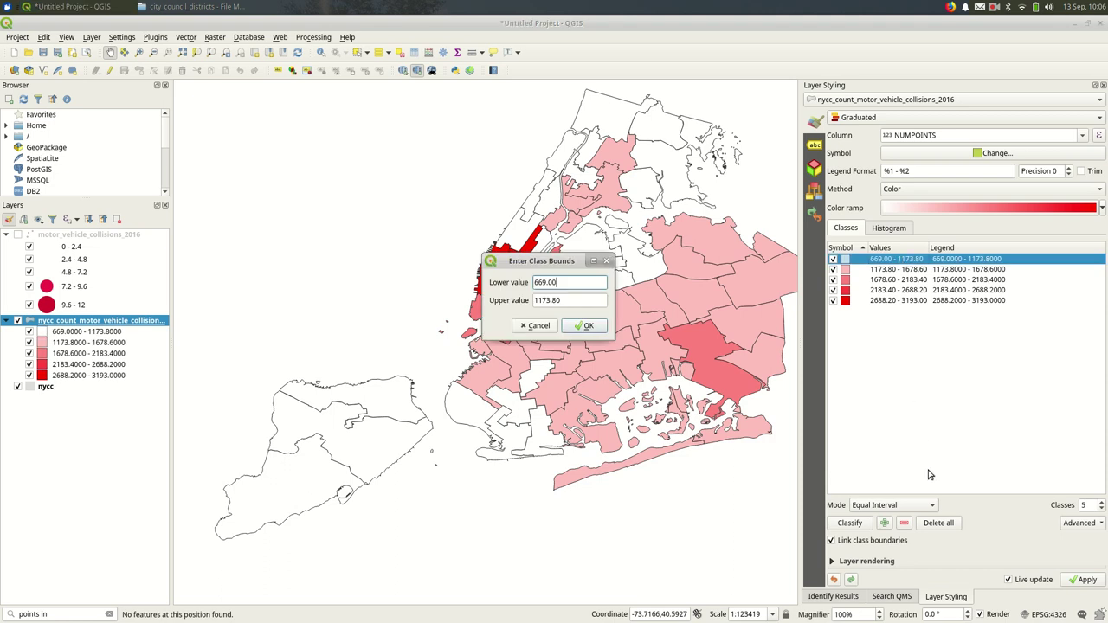
pyautogui.click(546, 331)
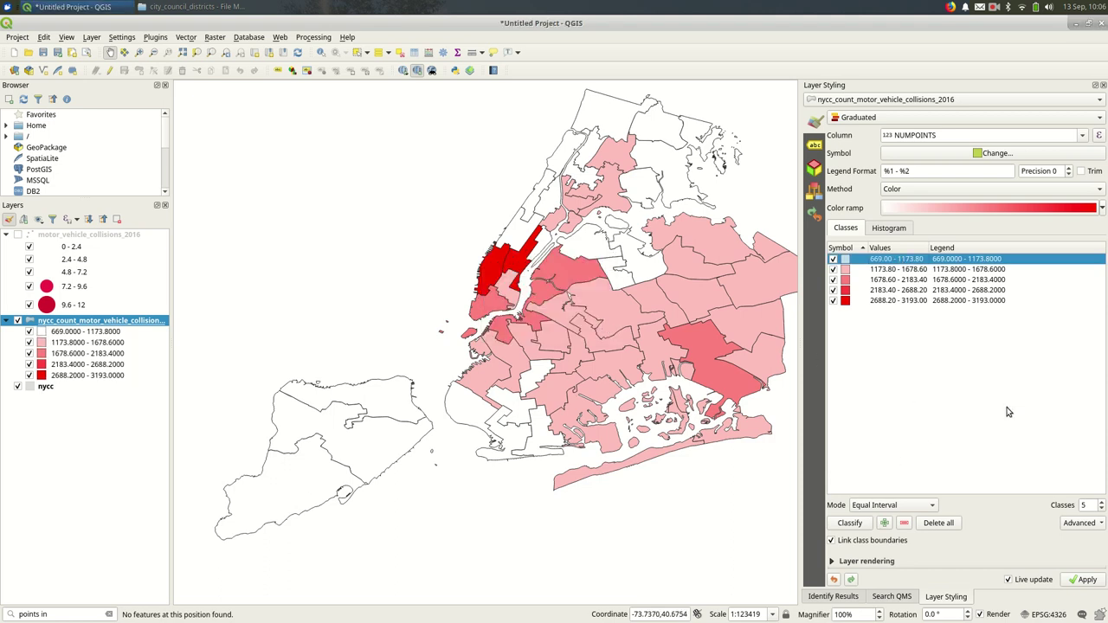
pyautogui.click(890, 505)
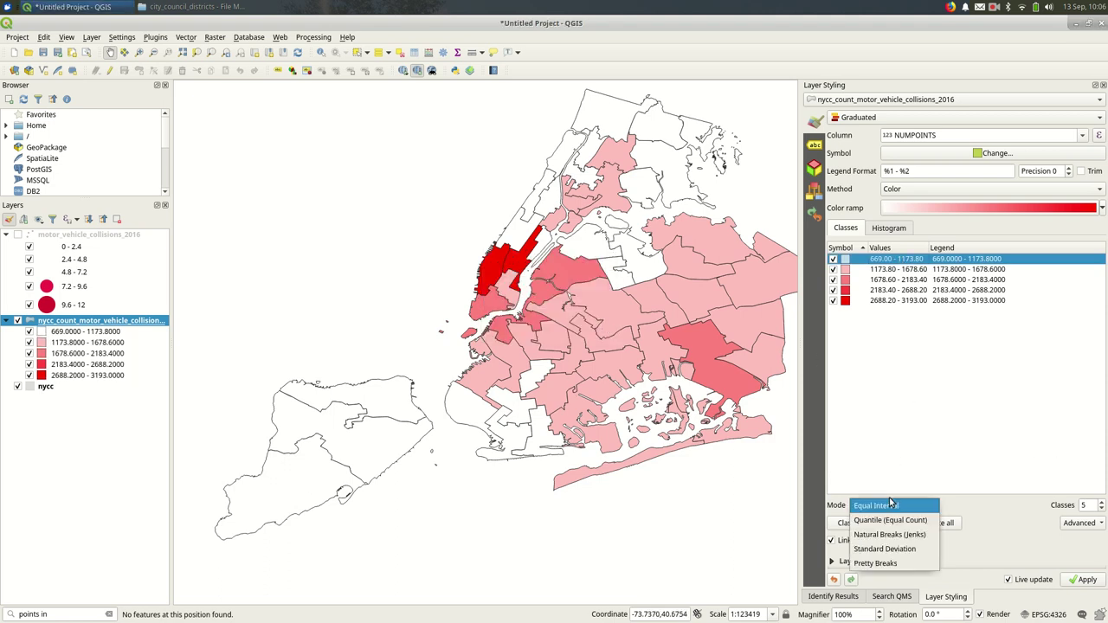
pyautogui.click(902, 532)
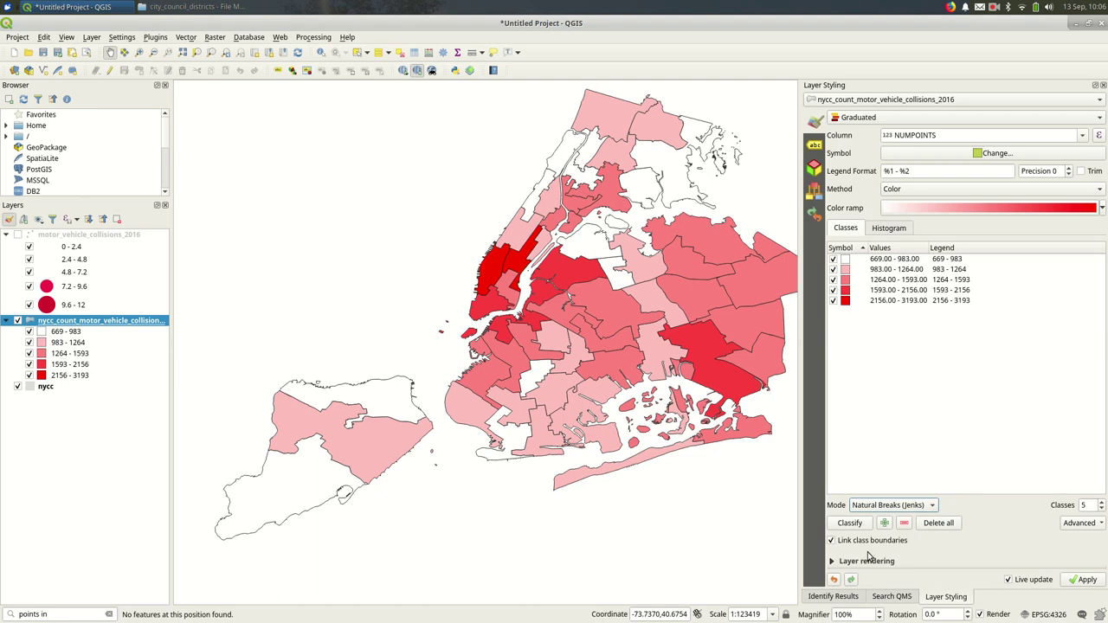
# Step: Load the NUMPOINTS histogram and add a class break at 1868.56 inside 1593–2156
pyautogui.click(889, 227)
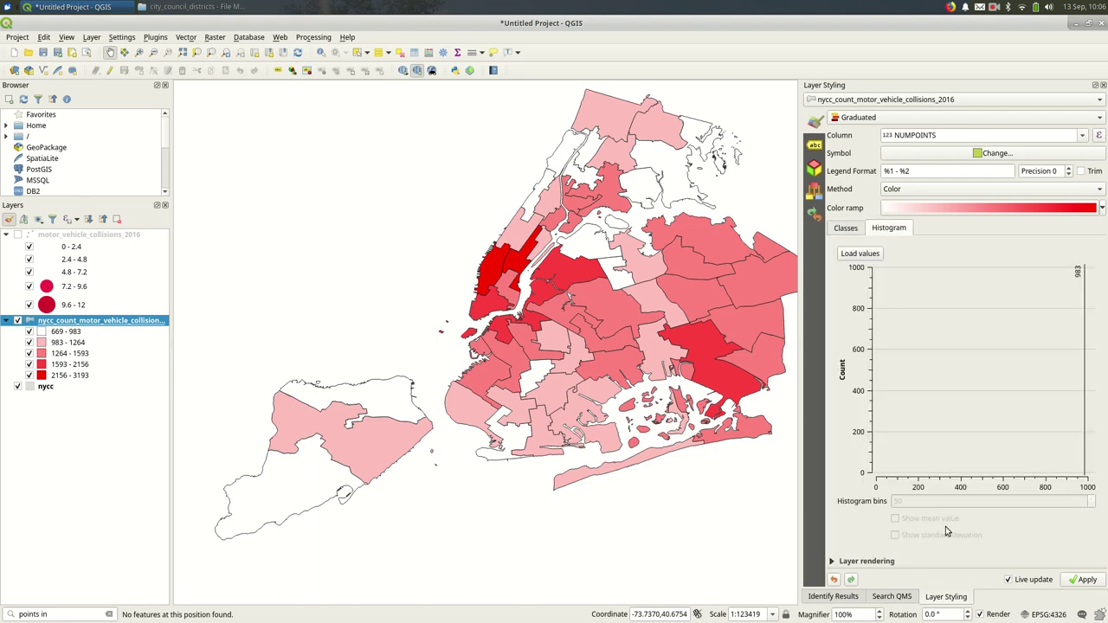
pyautogui.click(859, 254)
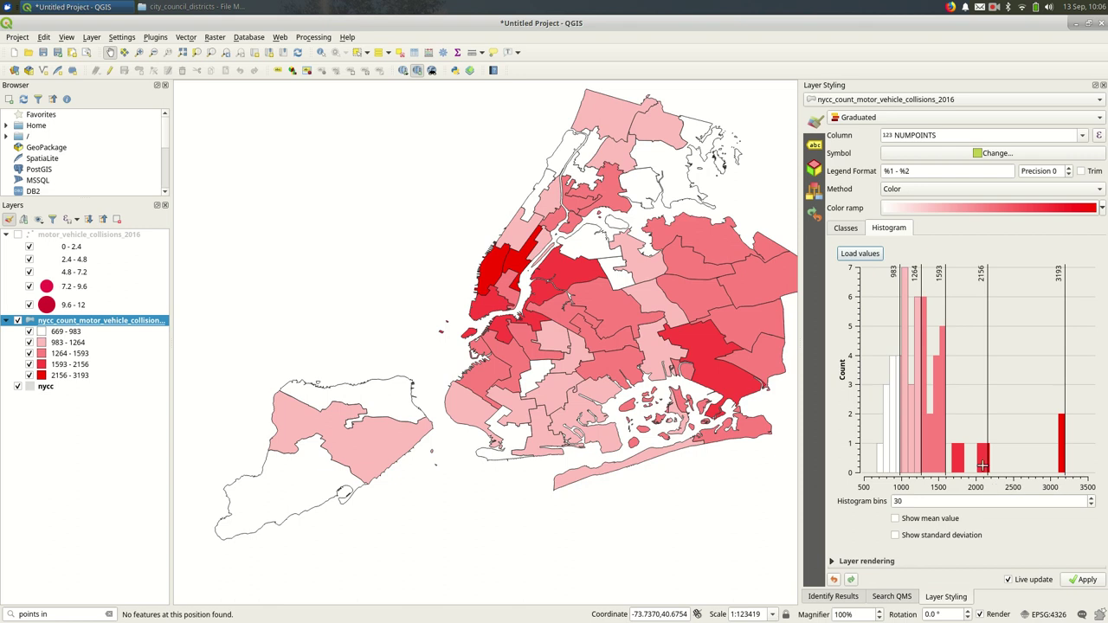
pyautogui.moveTo(982, 465); pyautogui.dragTo(966, 463)
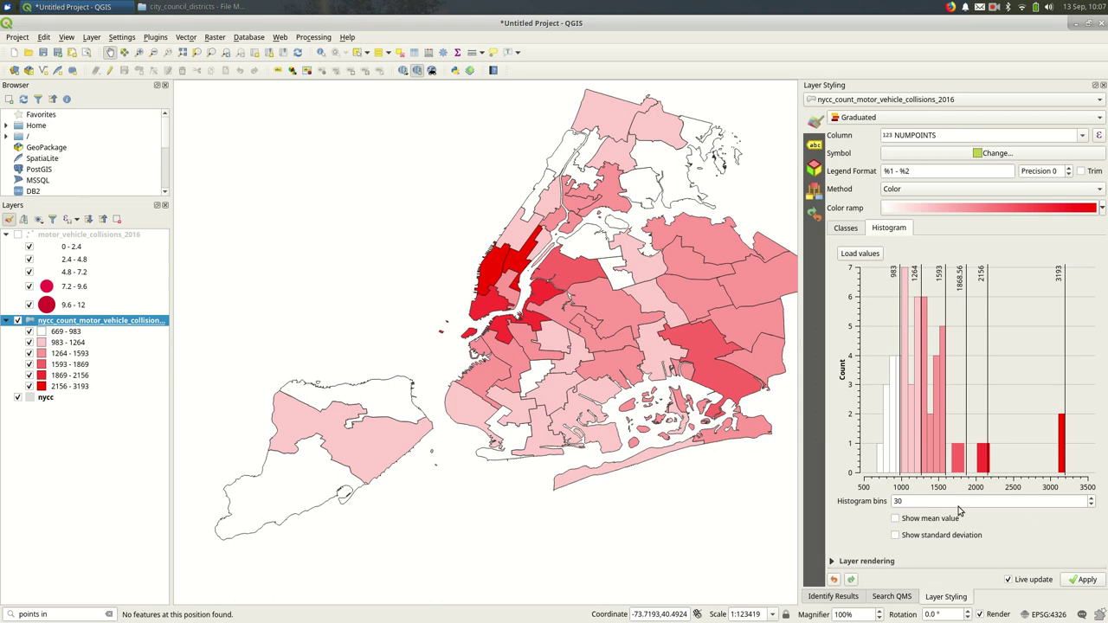
# Step: Adjust the histogram bins count, ending back at 30
pyautogui.scroll(-2, 959, 504)
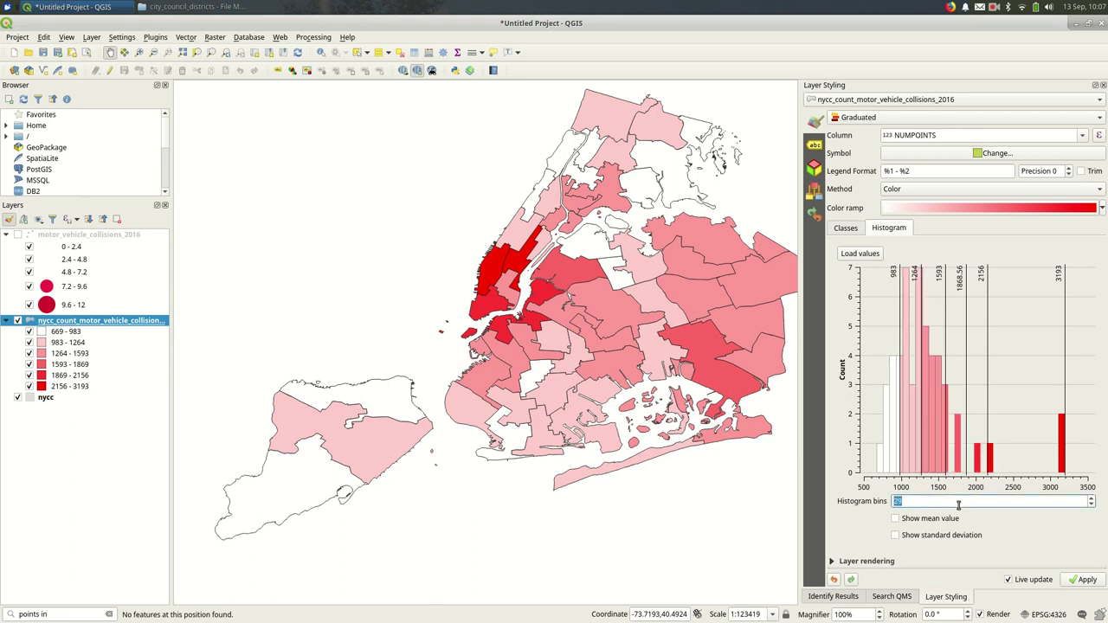
pyautogui.scroll(-4, 959, 504)
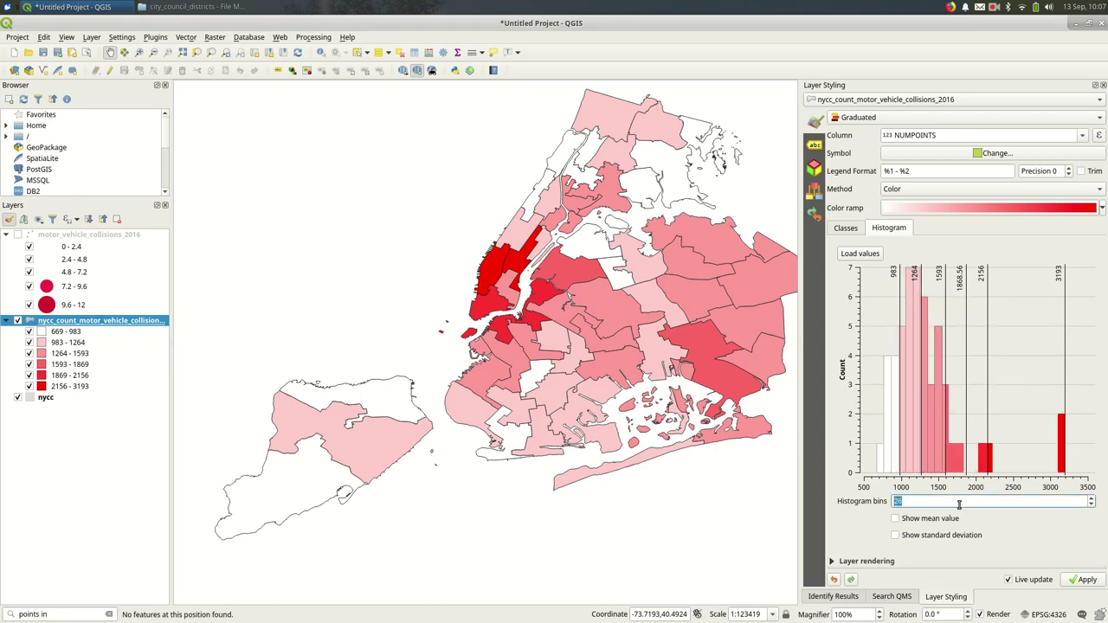
pyautogui.scroll(-1, 959, 504)
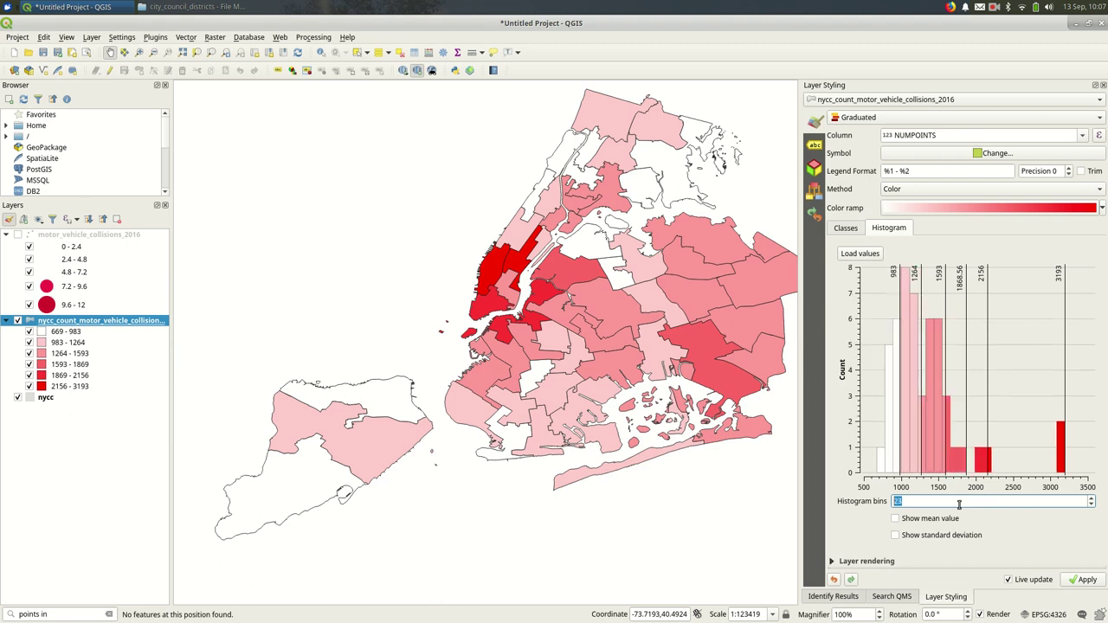
pyautogui.scroll(-2, 959, 504)
pyautogui.scroll(-1, 960, 504)
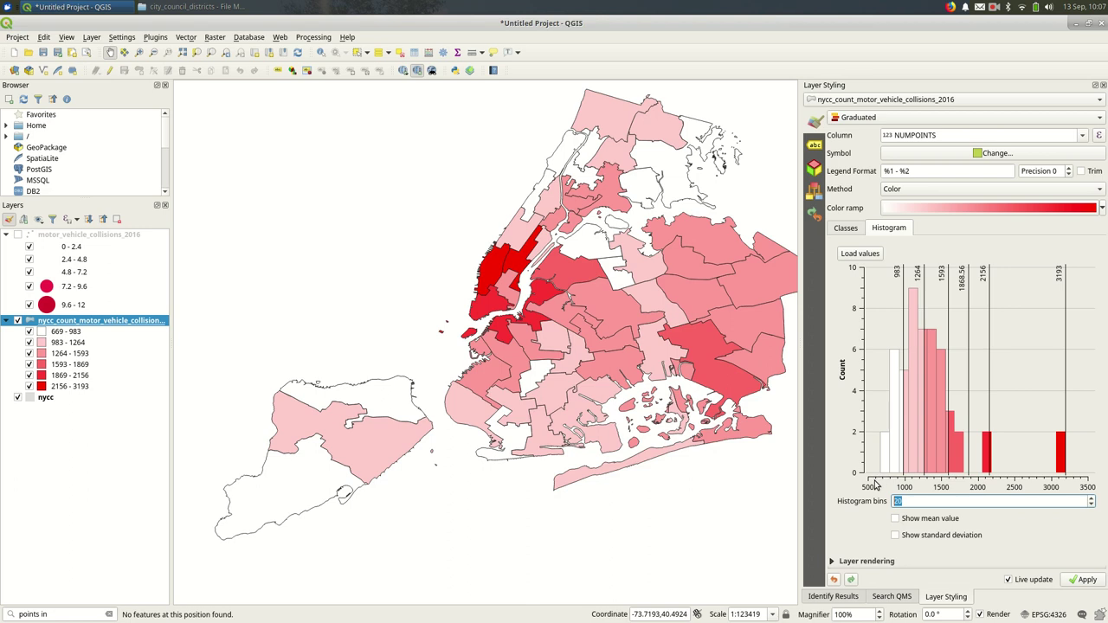
pyautogui.scroll(7, 922, 503)
pyautogui.scroll(3, 919, 502)
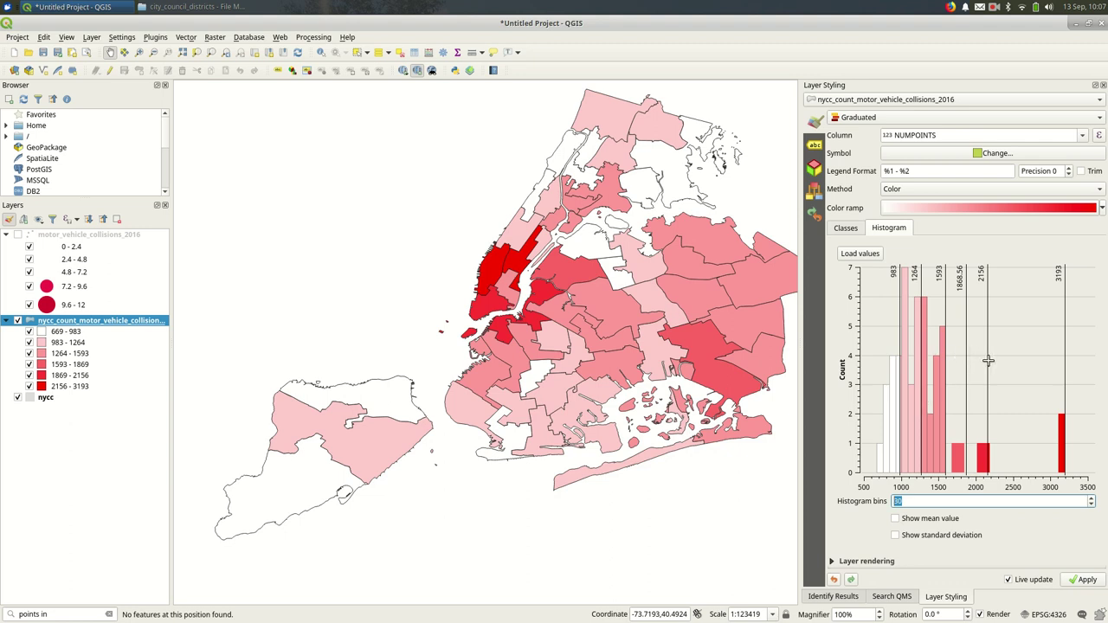
# Step: Move the upper breaks to 1891.75 and 2301.55 and show the mean on the histogram
pyautogui.moveTo(988, 360); pyautogui.dragTo(969, 357)
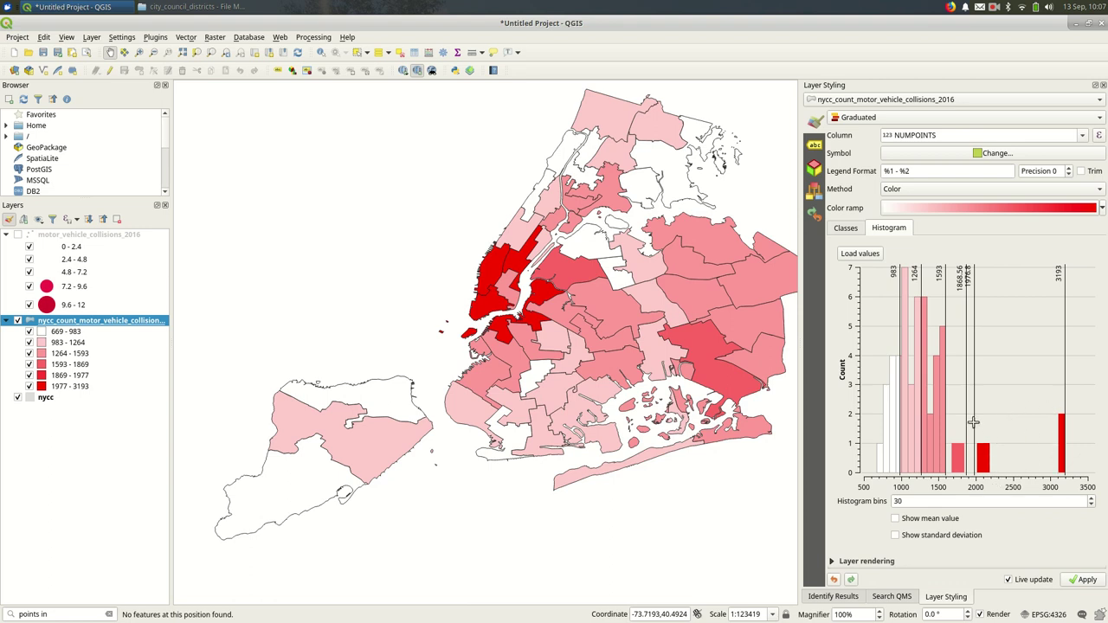
pyautogui.moveTo(974, 422); pyautogui.dragTo(949, 423)
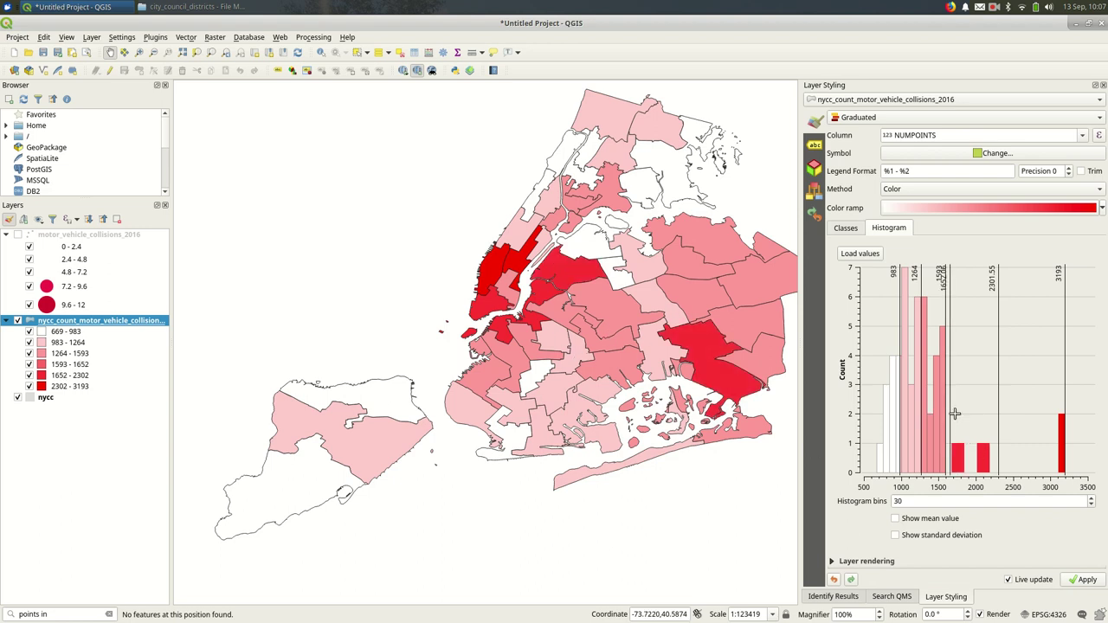
pyautogui.moveTo(952, 414); pyautogui.dragTo(967, 420)
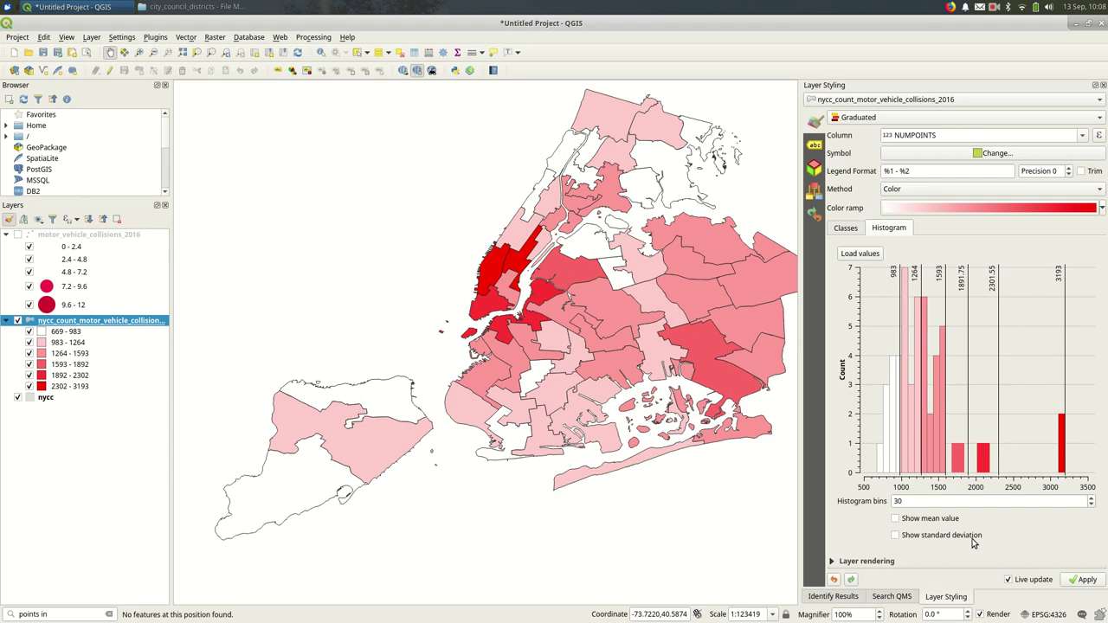
pyautogui.click(944, 521)
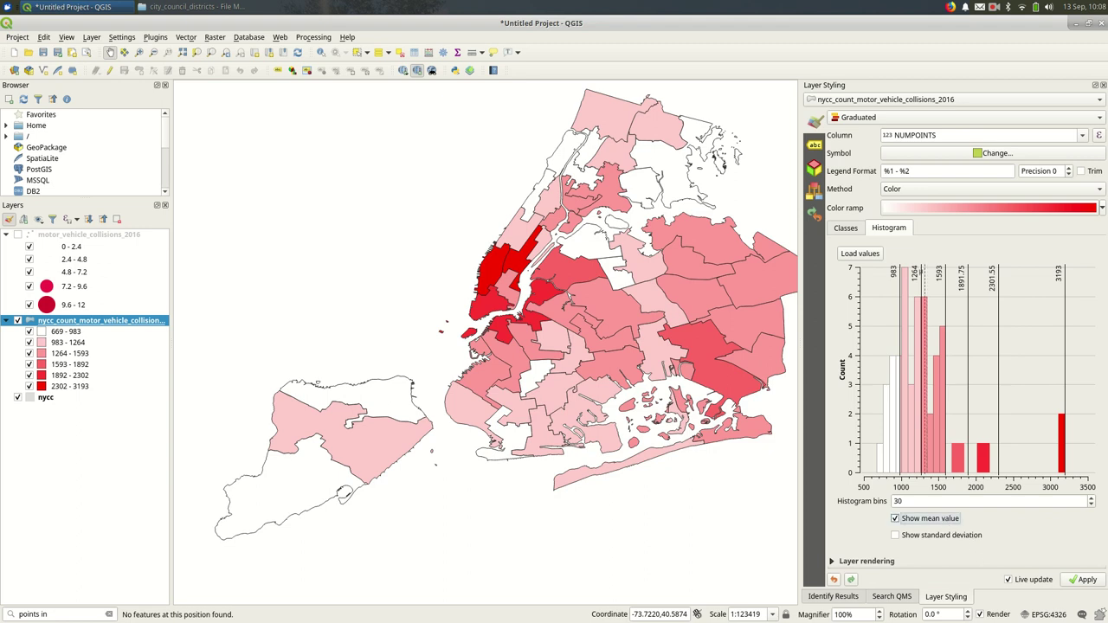